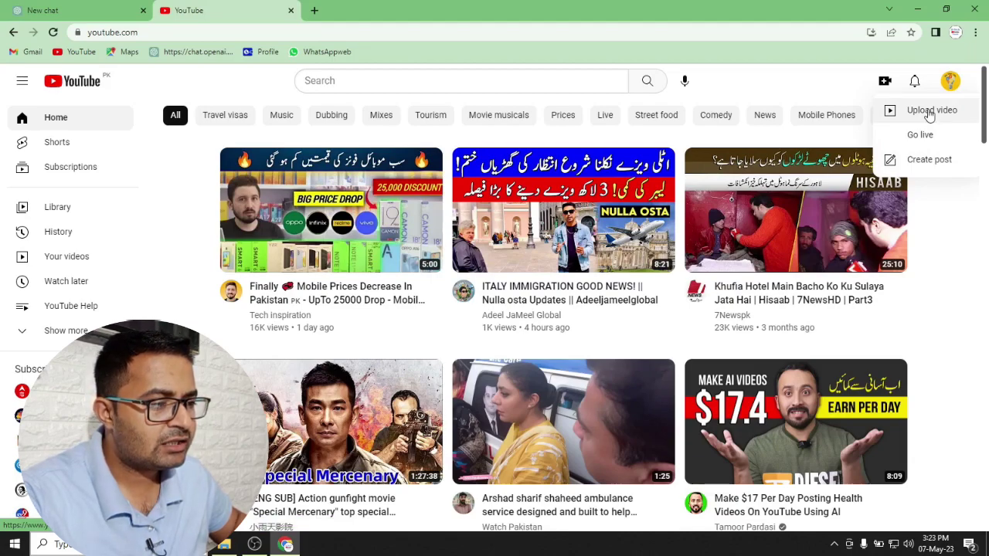
Upload the video file "How to tune sports channels on AsiaSat" from New folder (5) on the Desktop.
click(930, 114)
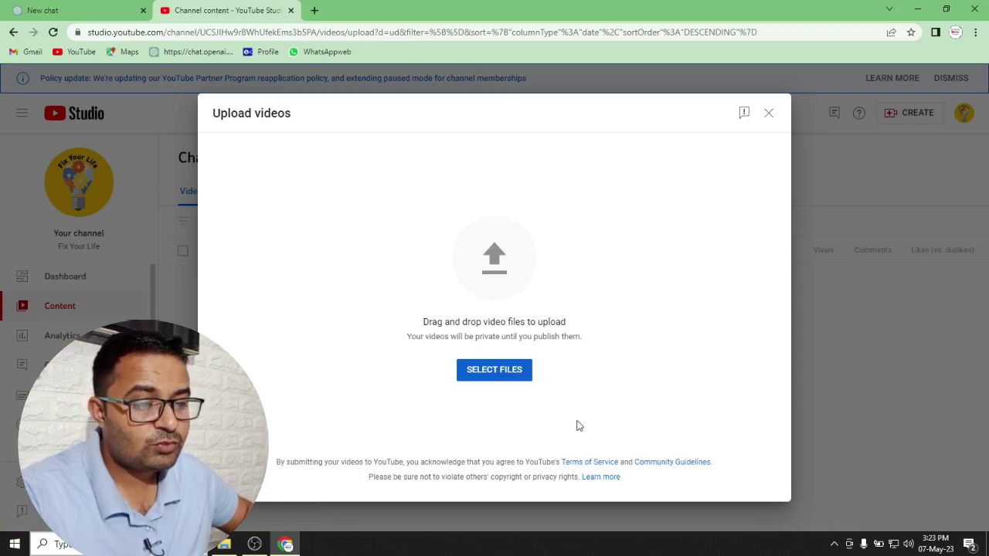
click(496, 372)
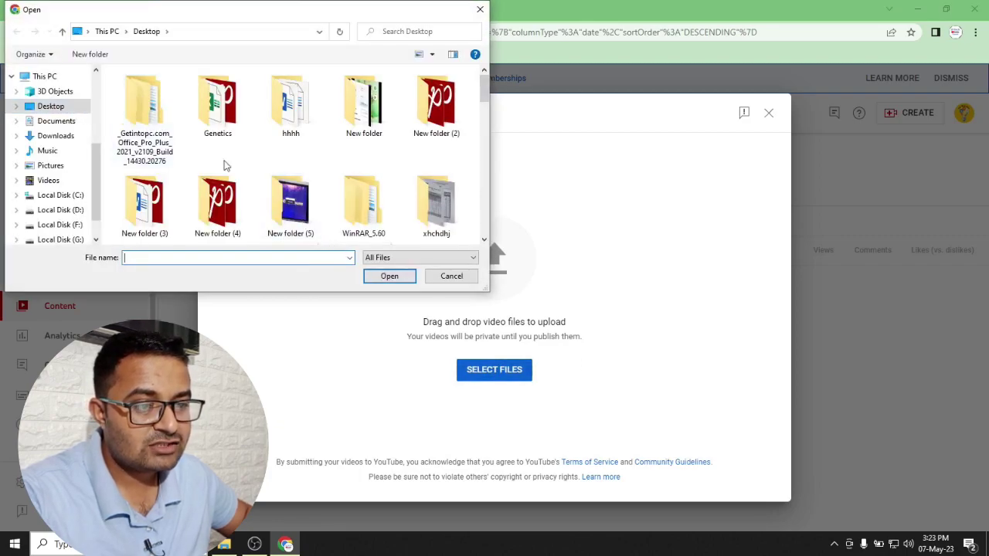
mouse_move(481, 92)
mouse_down()
mouse_move(485, 122)
mouse_move(485, 97)
mouse_up()
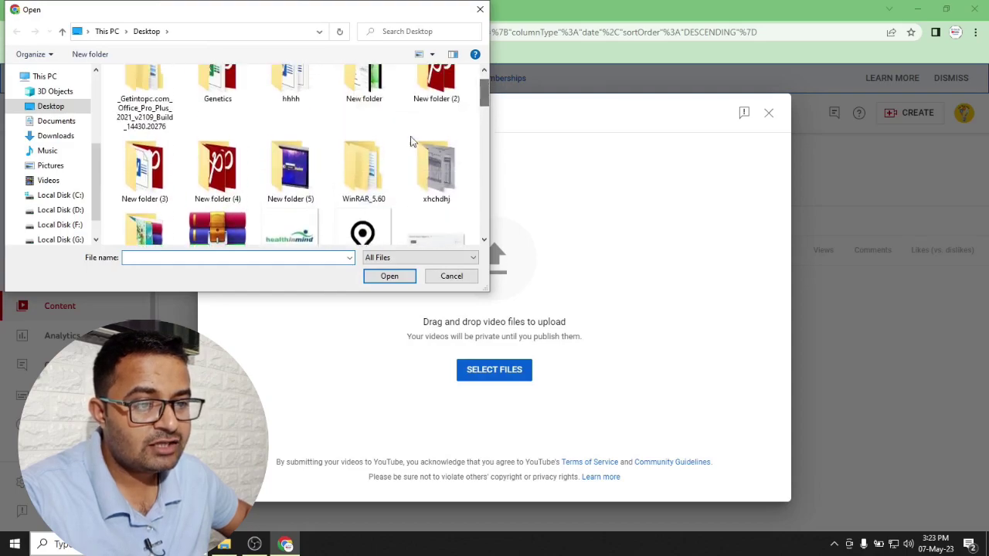
double_click(307, 176)
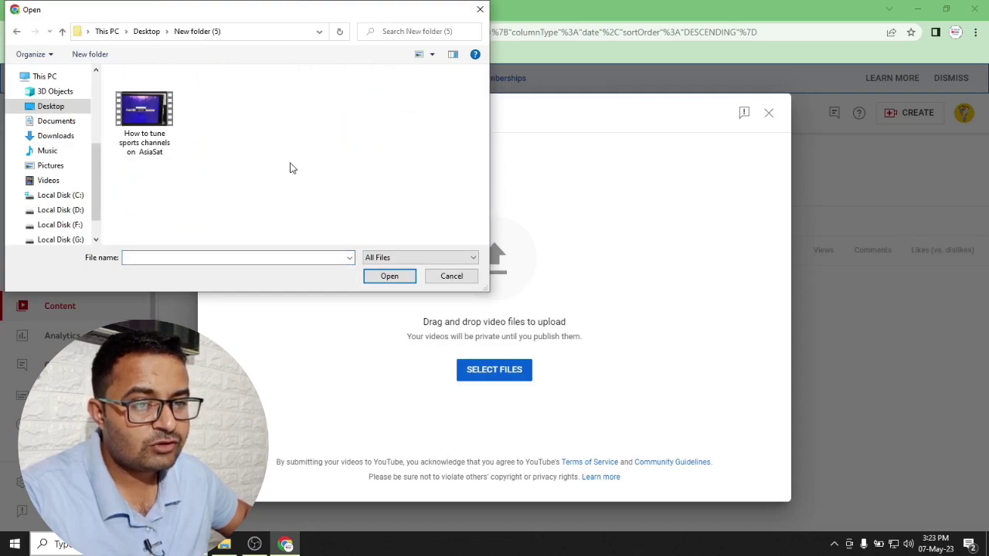
click(146, 136)
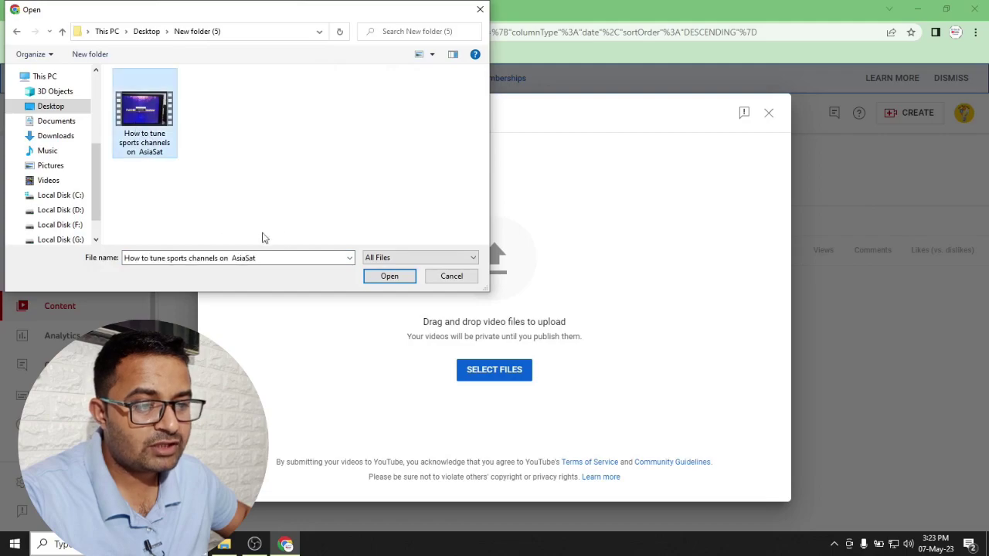
click(389, 276)
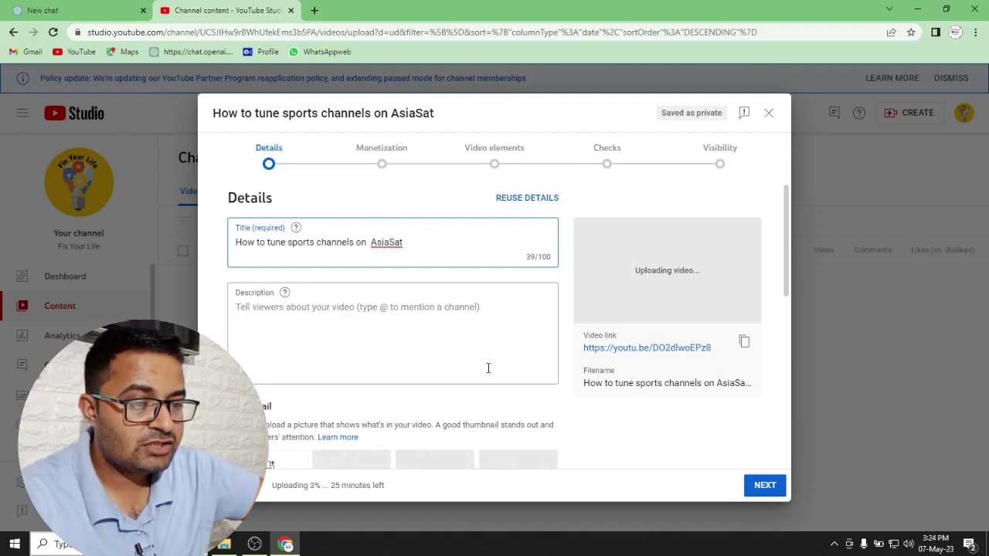
Remove the extra space before "AsiaSat" in the video title and copy the whole title.
key(BackSpace)
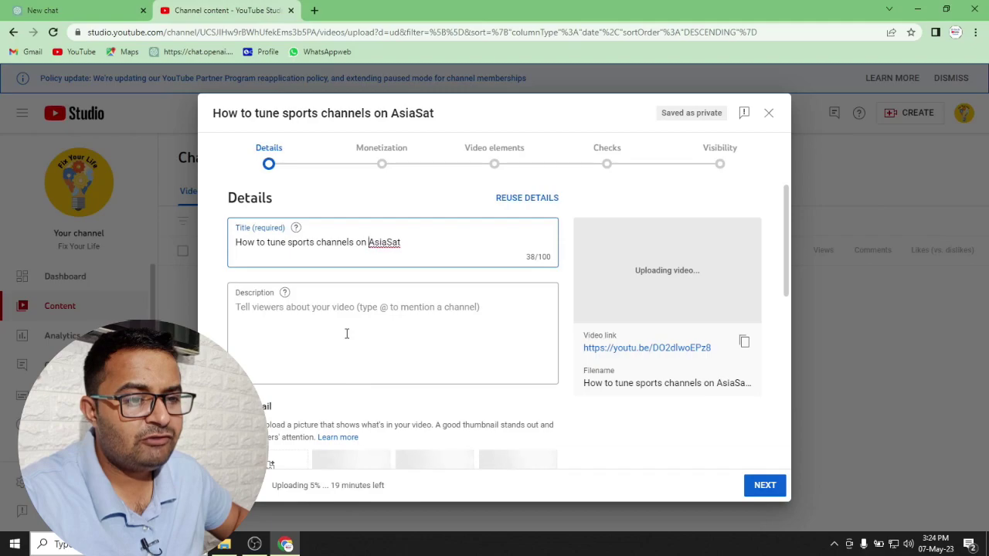
drag(409, 243, 228, 252)
key(ctrl+c)
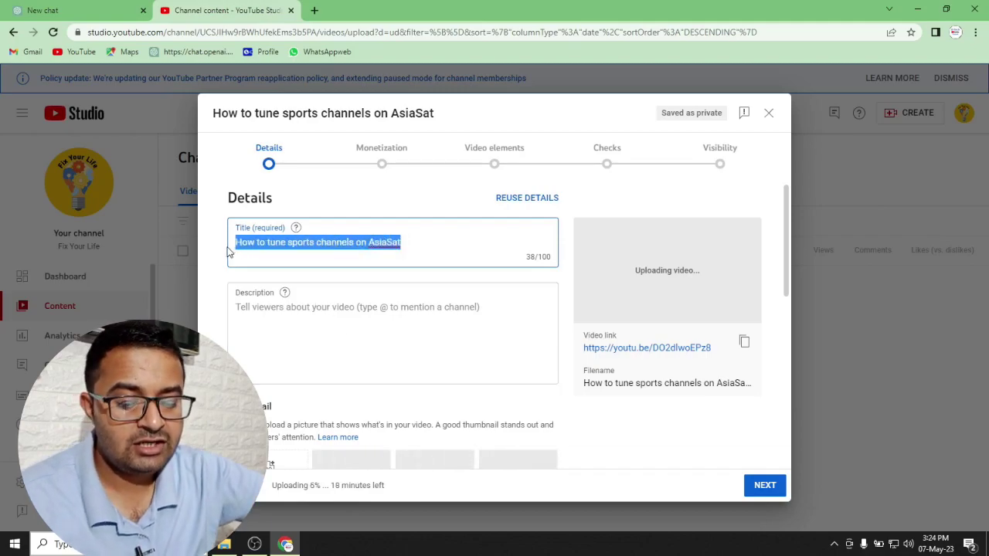
Switch to ChatGPT and send the copied title "How to tune sports channels on AsiaSat" as a message.
click(72, 15)
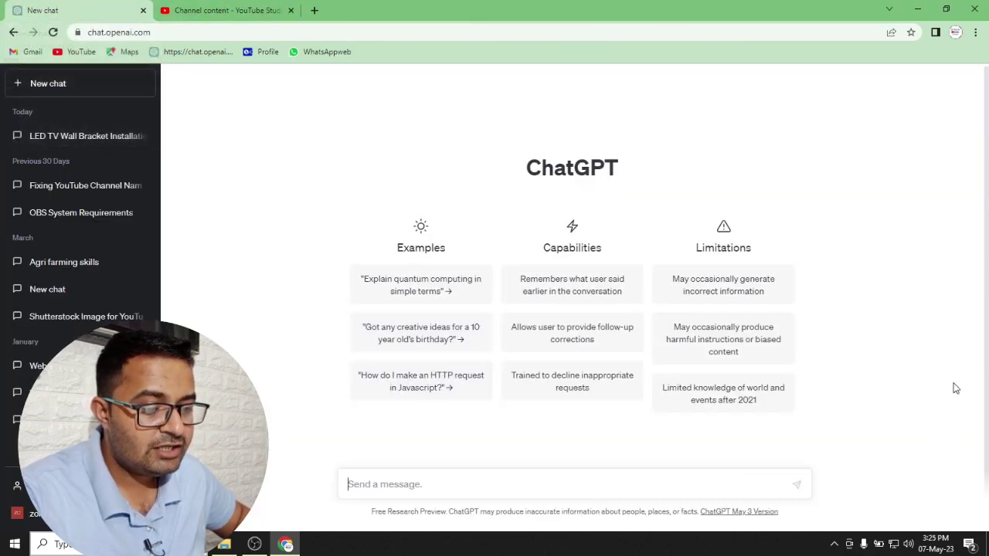
right_click(491, 484)
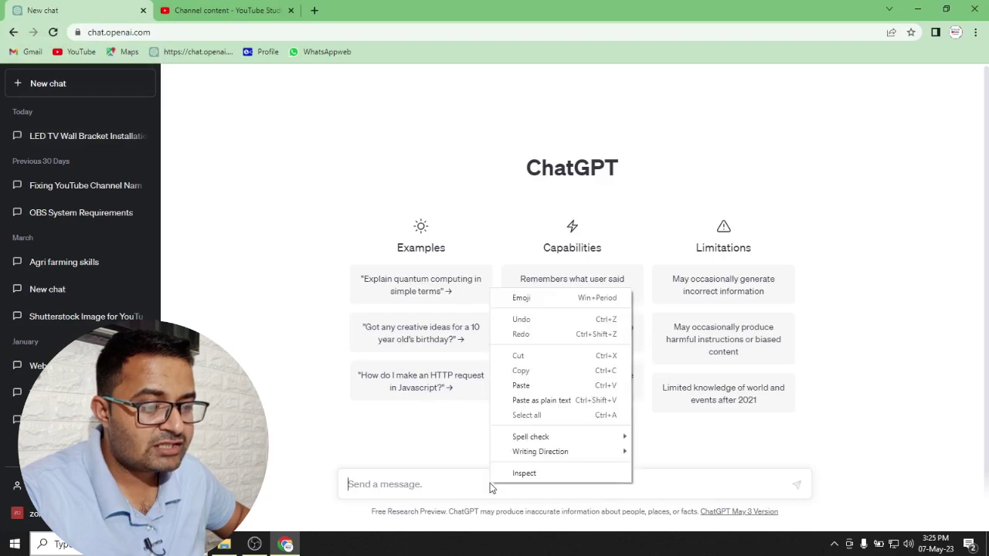
click(429, 483)
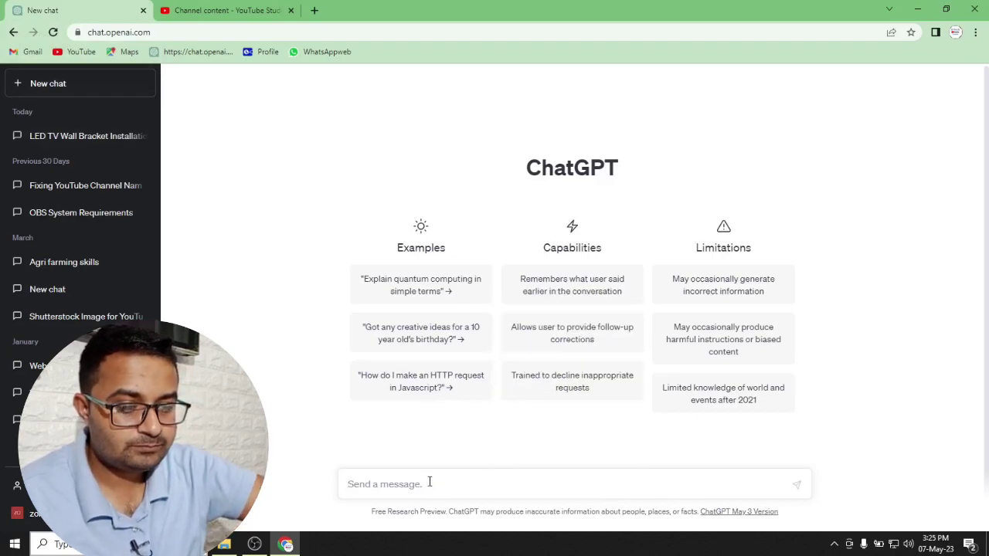
key(ctrl+v)
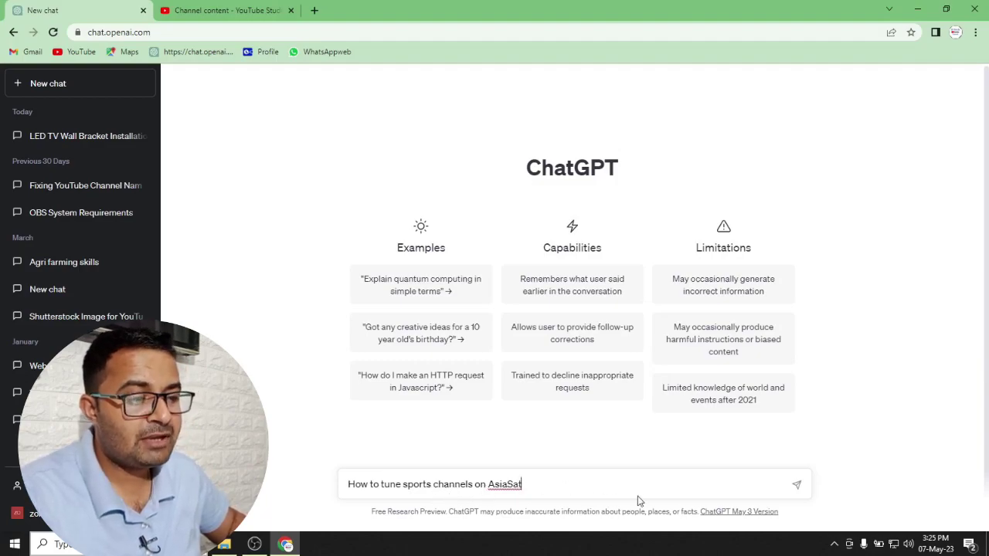
click(796, 486)
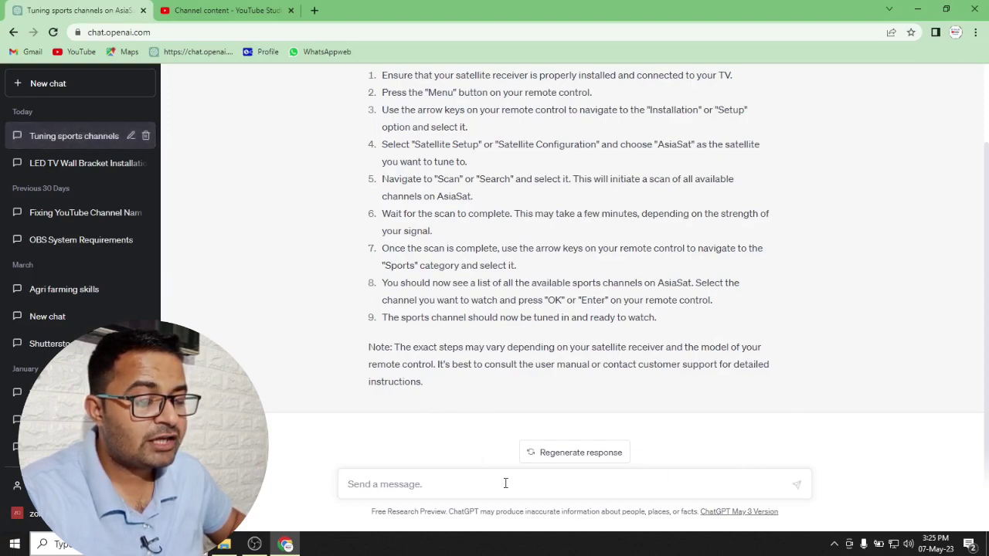
Send the follow-up prompt "How to tune sports channels on AsiaSat provide youtube title".
click(444, 487)
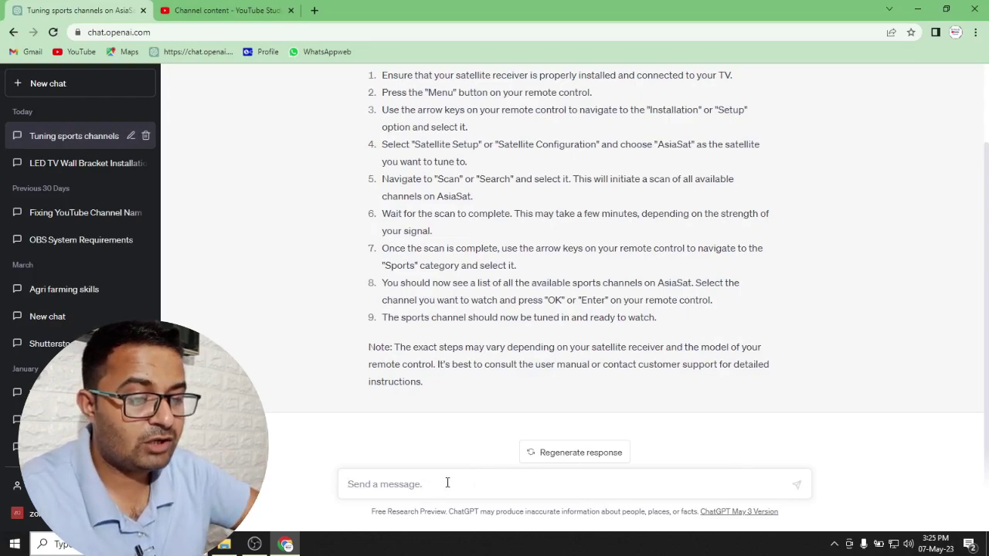
key(ctrl+v)
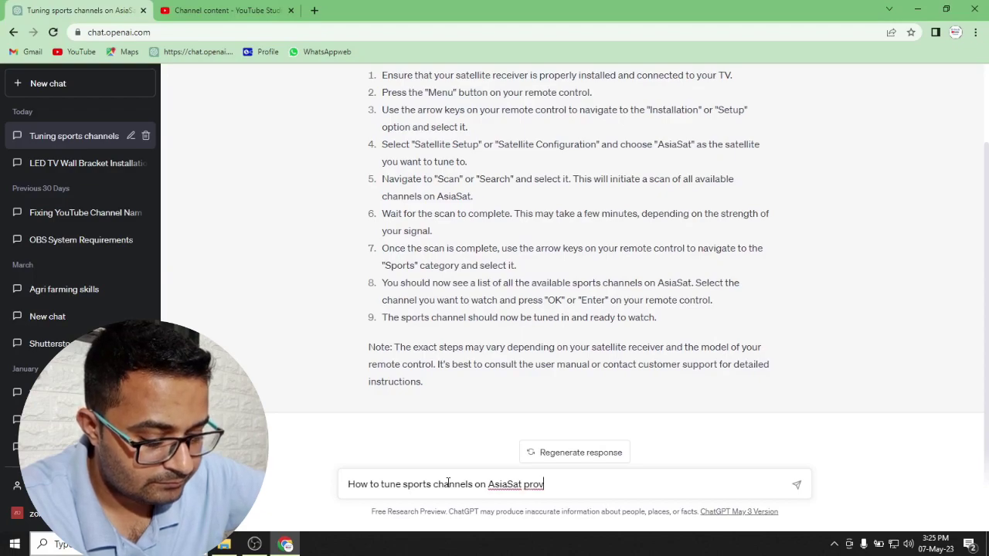
text(ide yout)
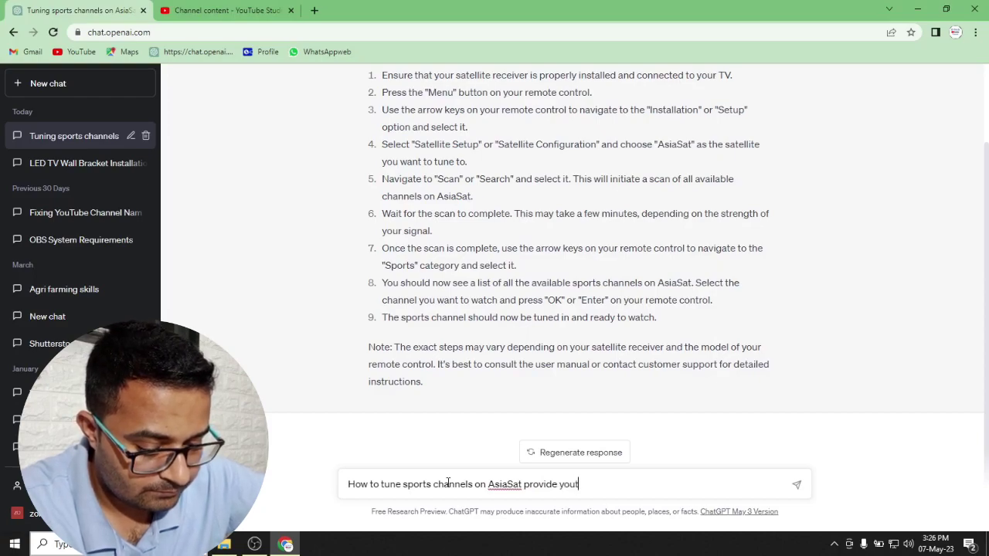
text(ube )
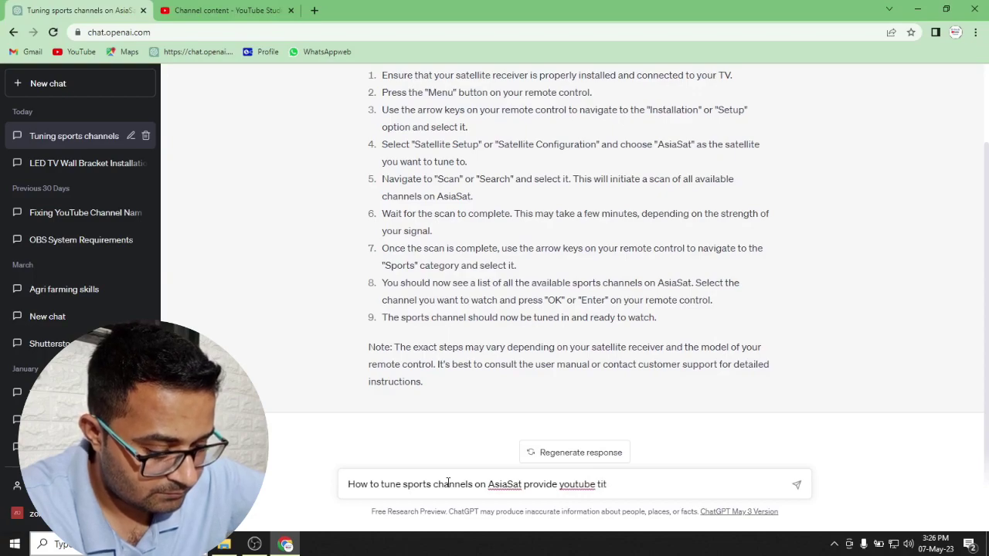
text(tit)
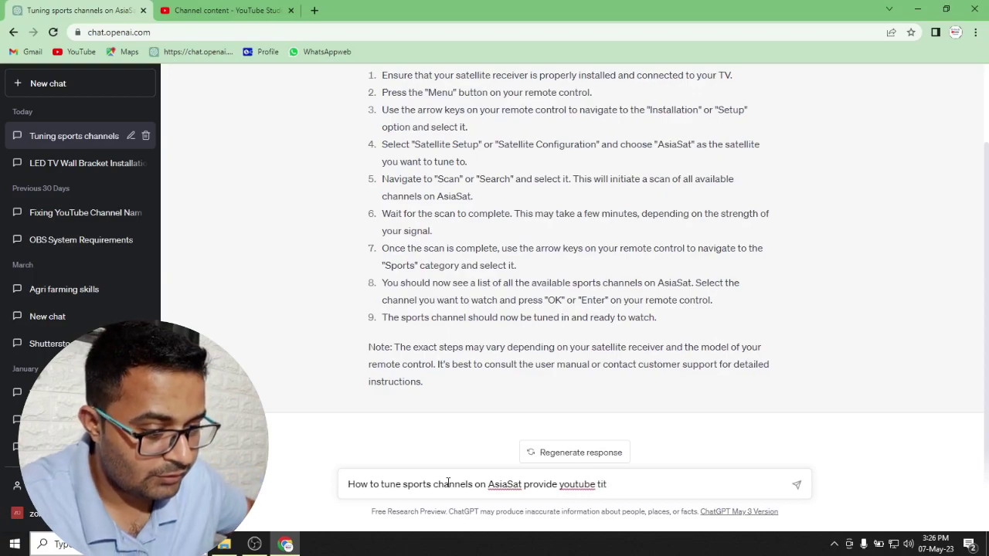
text(le)
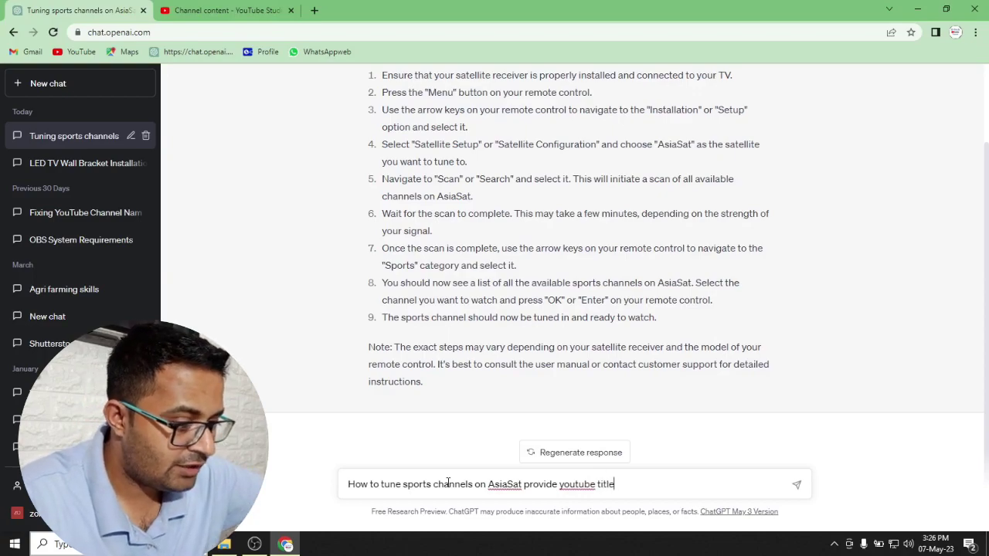
key(Return)
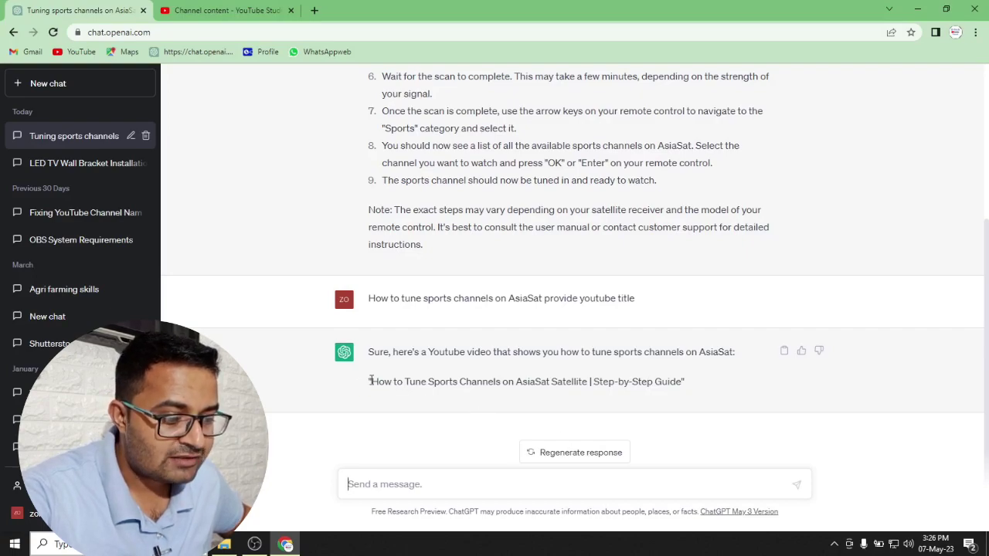
Regenerate the YouTube title response for comparison and return to its first version.
click(539, 456)
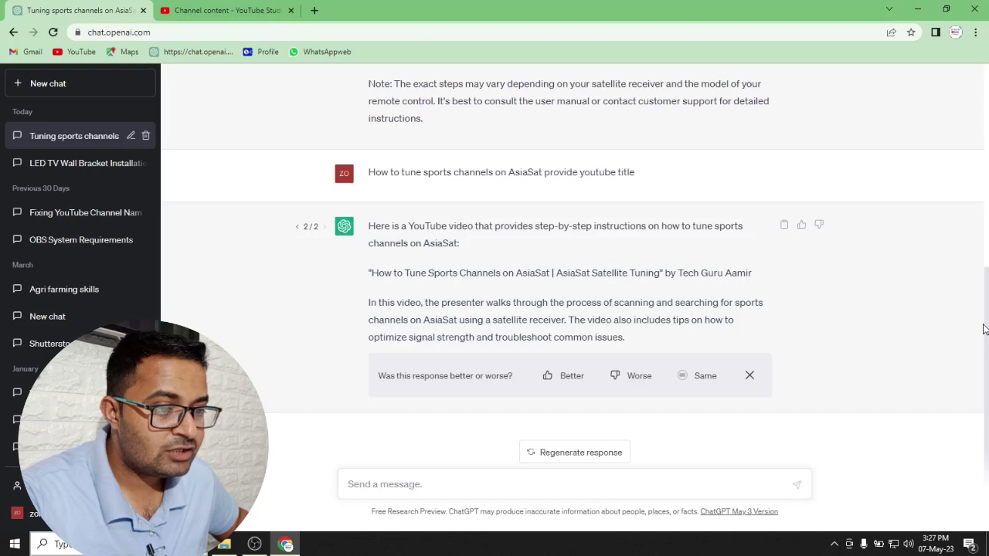
drag(985, 332, 983, 233)
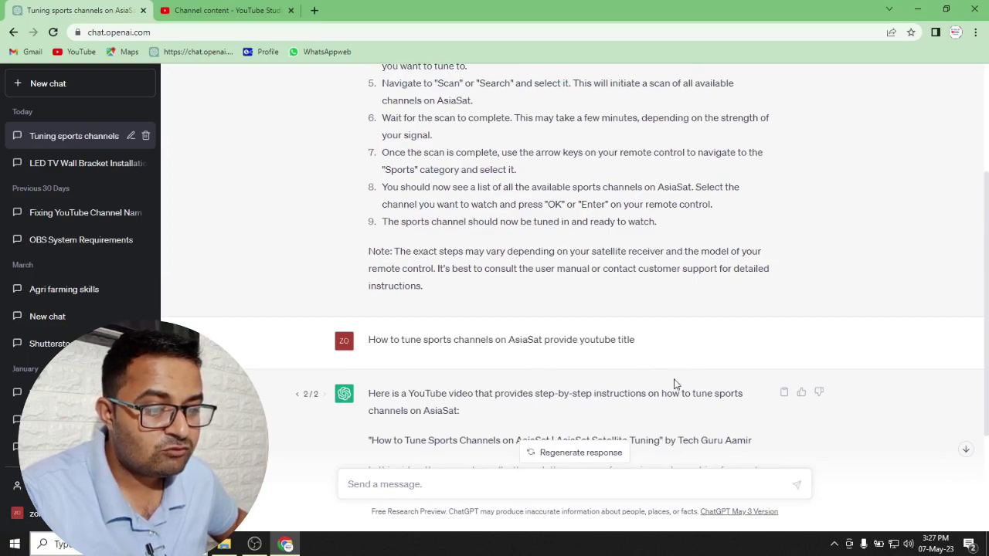
click(300, 396)
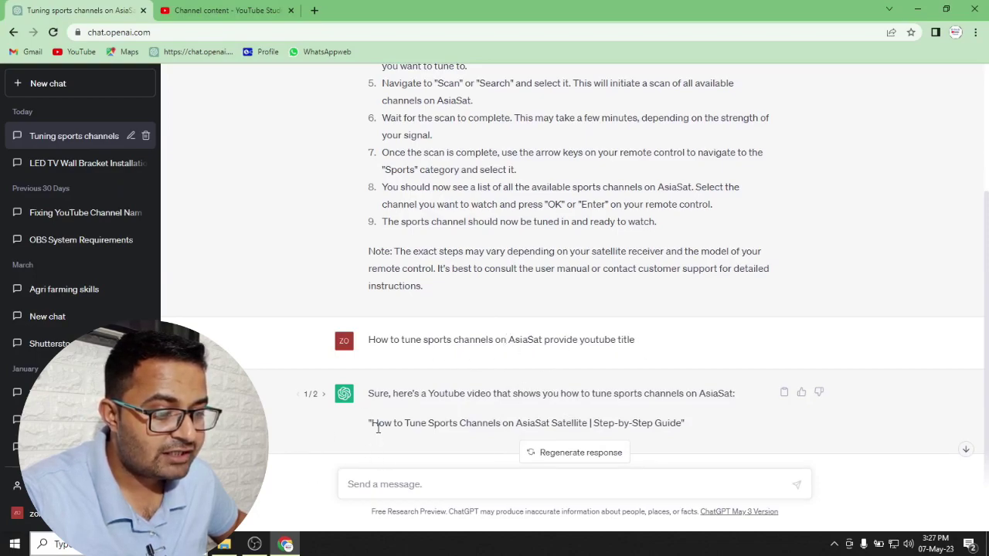
Copy the suggested title "How to Tune Sports Channels on AsiaSat Satellite | Step-by-Step Guide" without its quotation marks.
drag(372, 424, 666, 423)
click(342, 430)
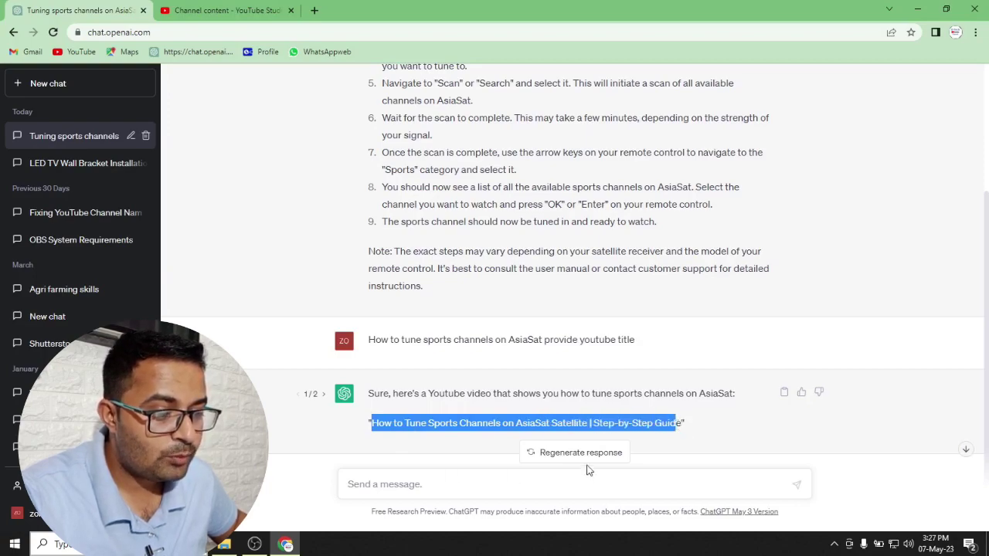
click(692, 425)
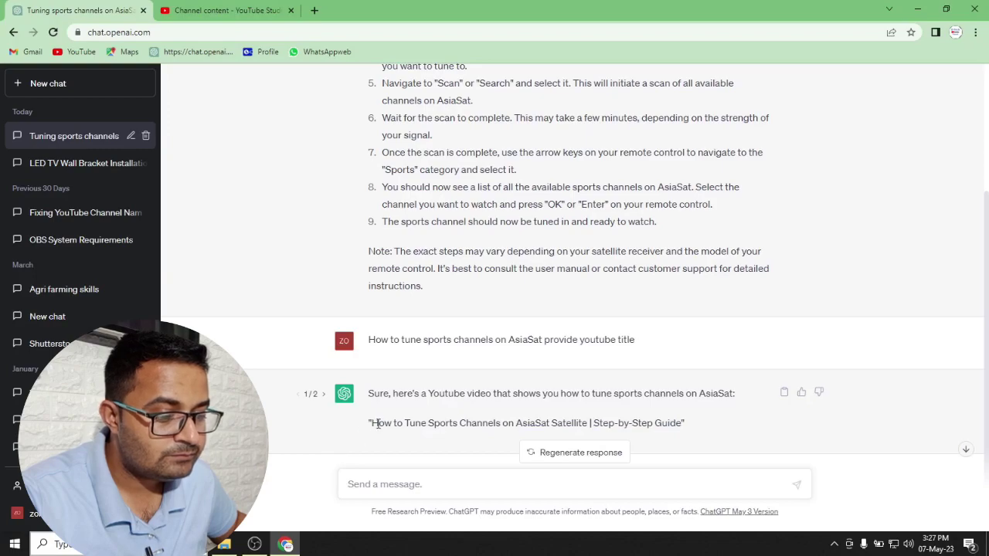
drag(370, 423, 681, 423)
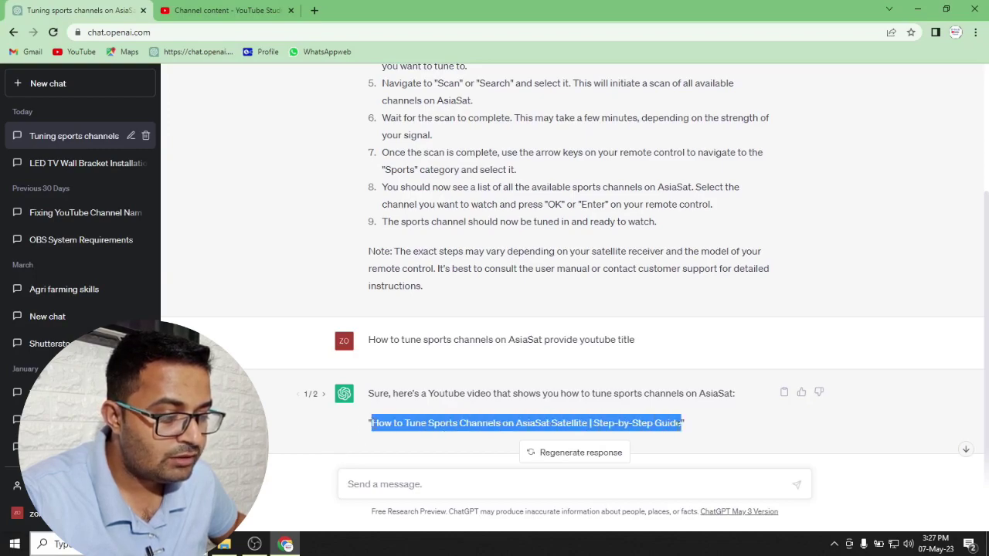
right_click(672, 425)
click(689, 436)
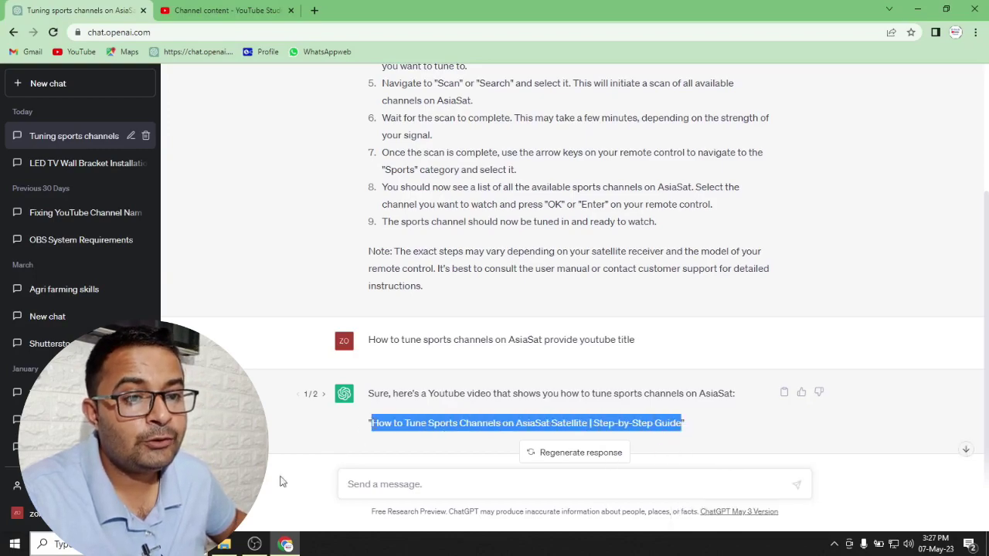
Switch to YouTube Studio and replace the video title with "How to Tune Sports Channels on AsiaSat Satellite | Step-by-Step Guide".
click(227, 10)
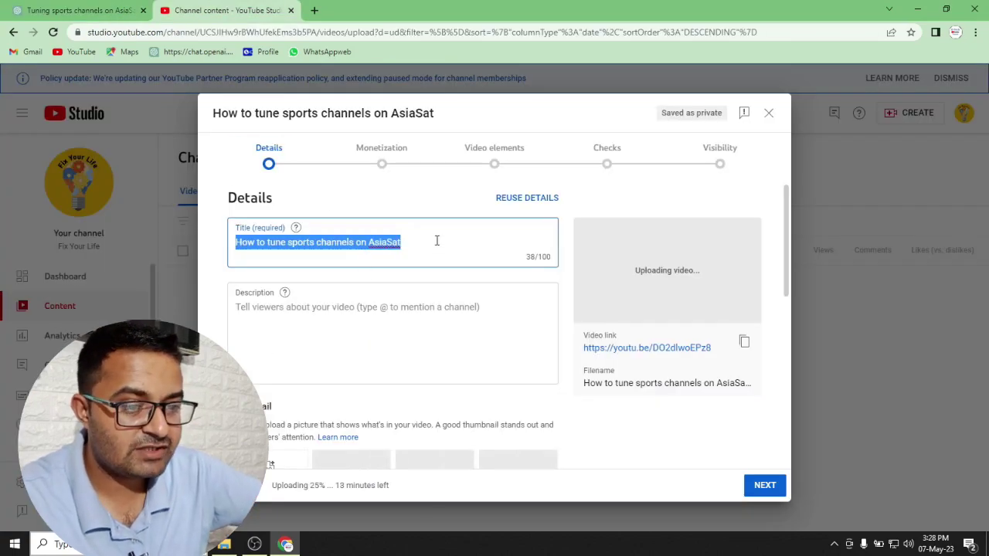
key(BackSpace)
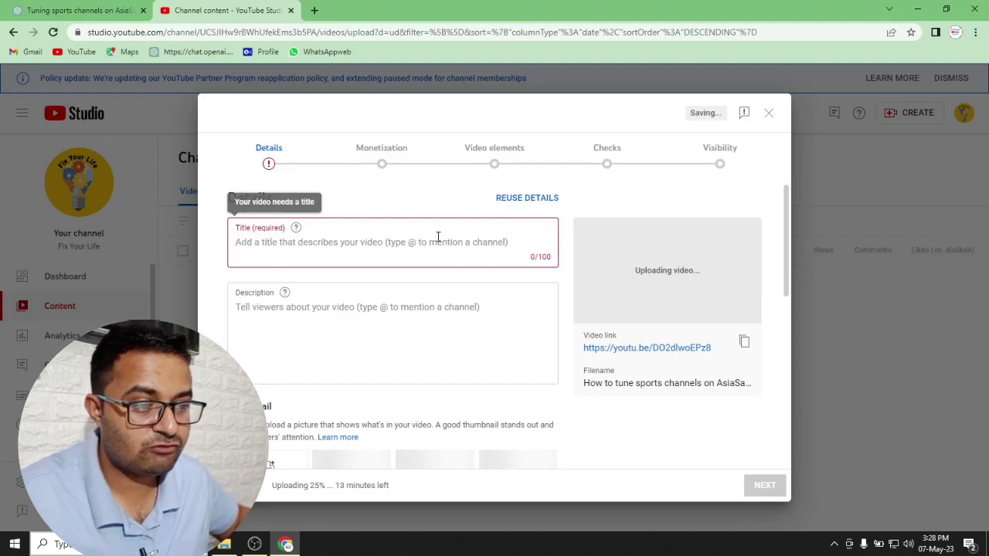
key(ctrl+v)
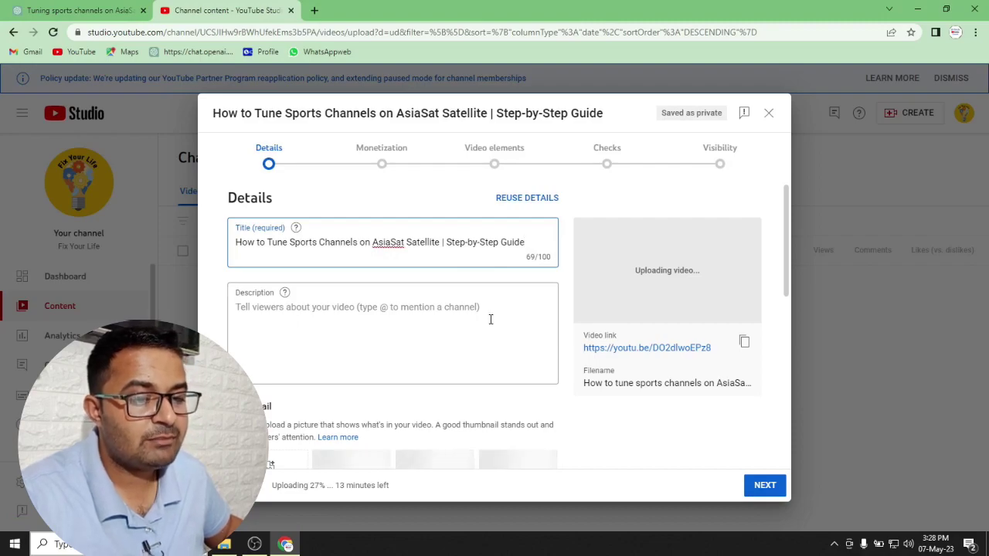
Paste the same title as the first line of the video description and add two line breaks after it.
click(313, 305)
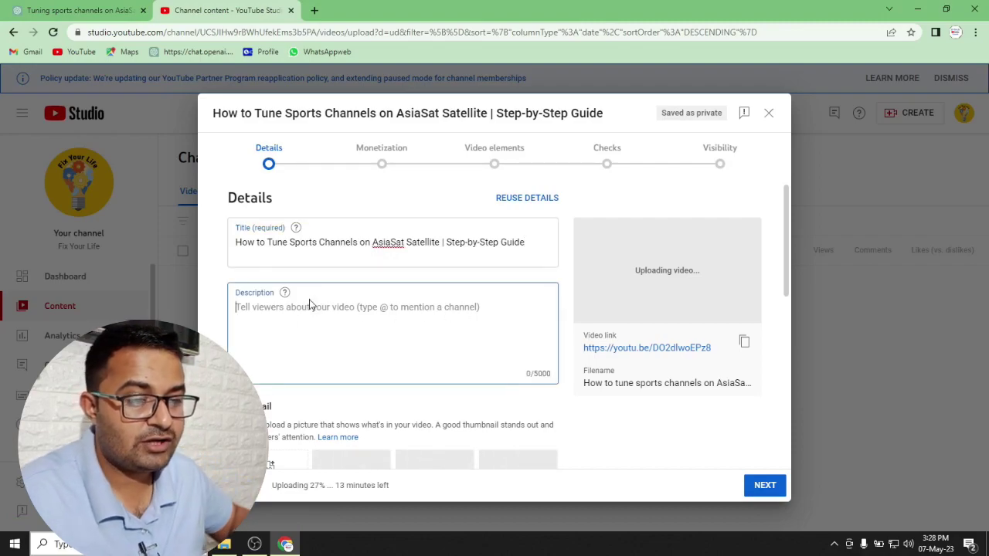
key(ctrl+v)
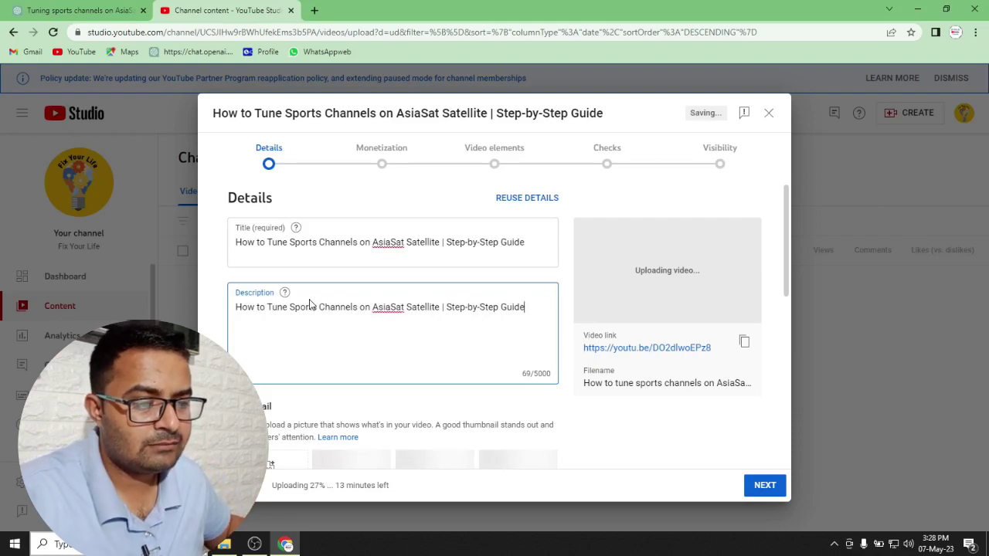
key(Return)
key(Return)
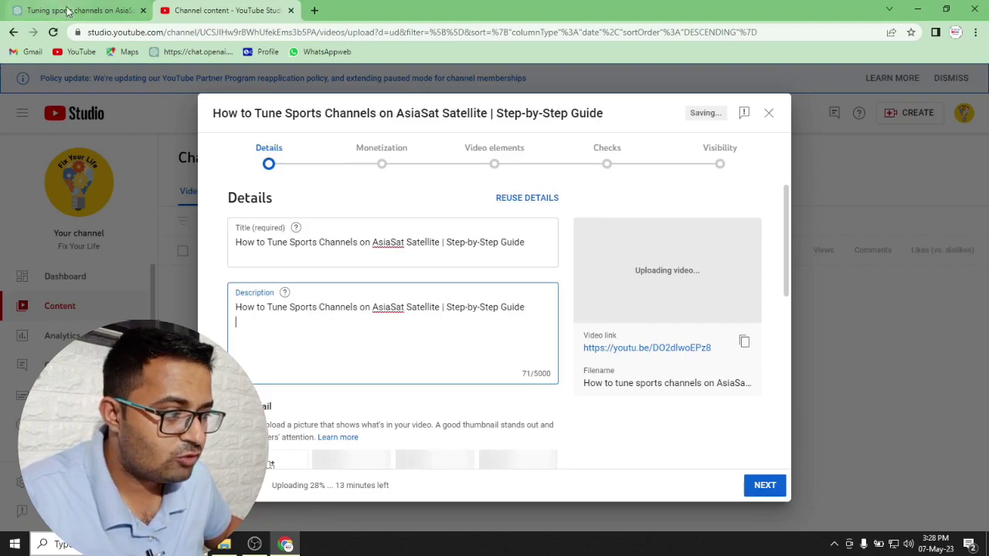
Switch to ChatGPT and copy the AsiaSat tuning answer from its introductory sentence through step 9, excluding the note.
click(68, 10)
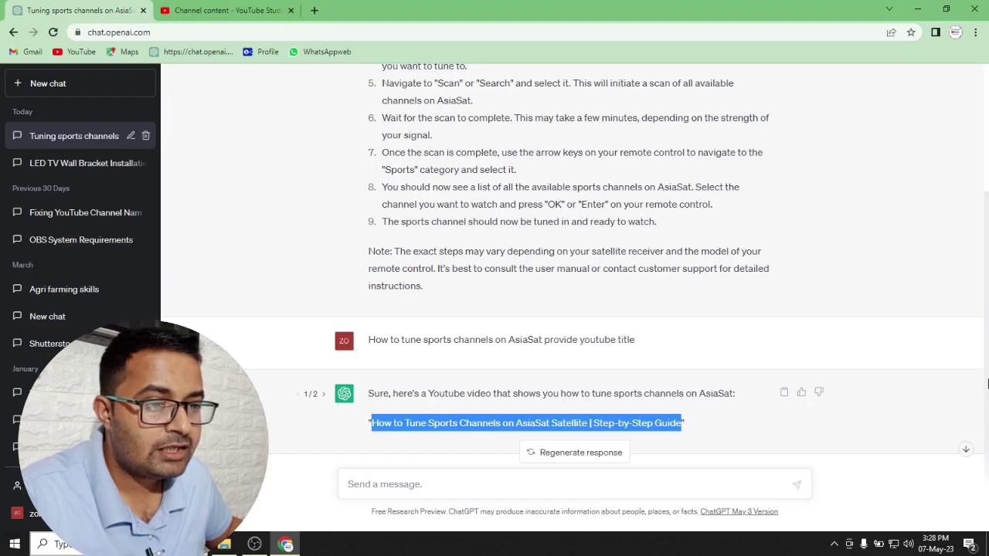
scroll(313, 291, up, 3)
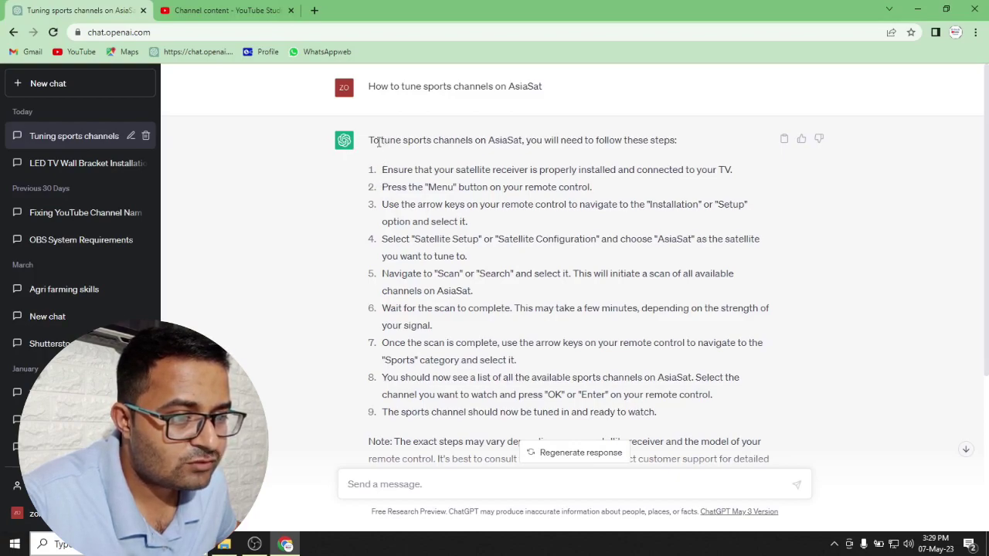
drag(370, 140, 755, 418)
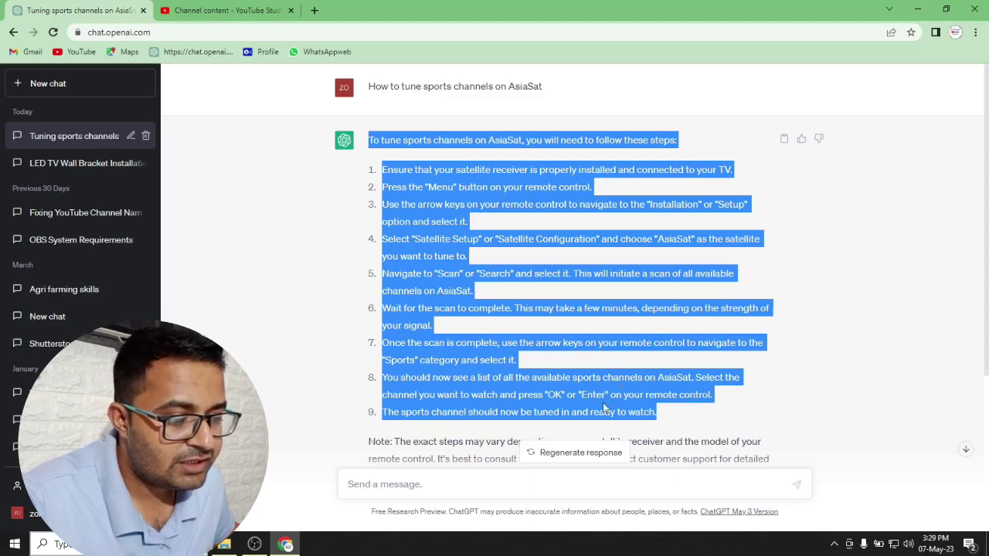
right_click(477, 380)
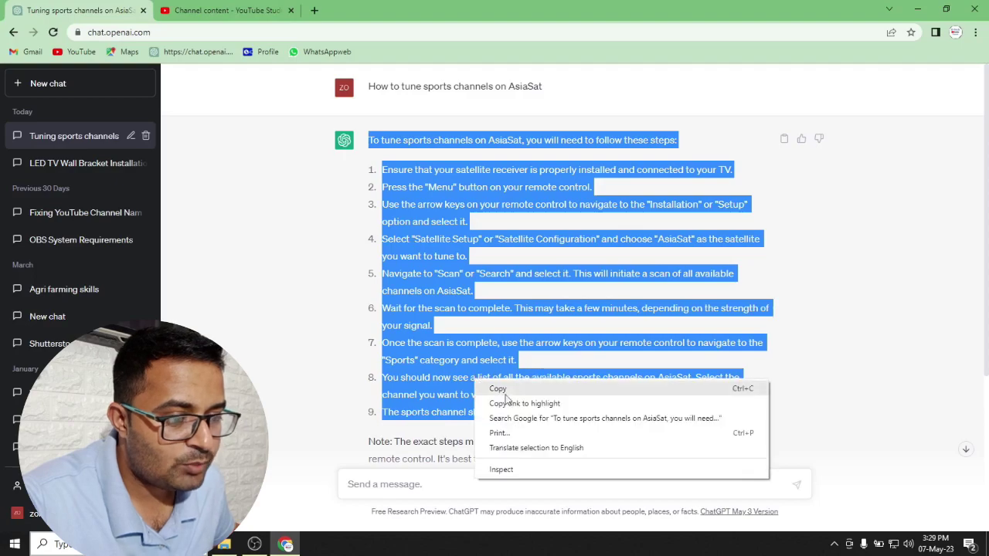
click(500, 389)
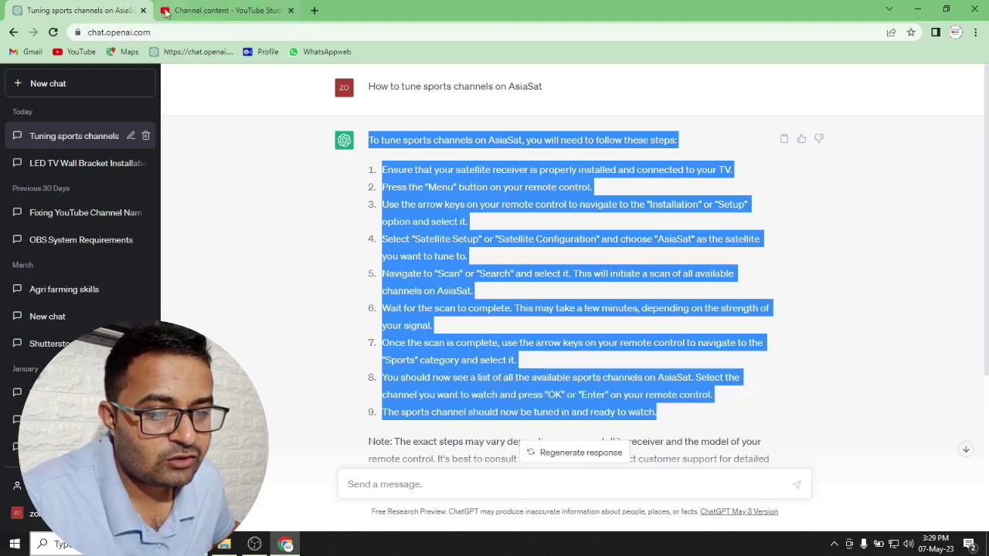
Switch to YouTube Studio and paste the copied tuning steps into the video description below the title line.
click(216, 10)
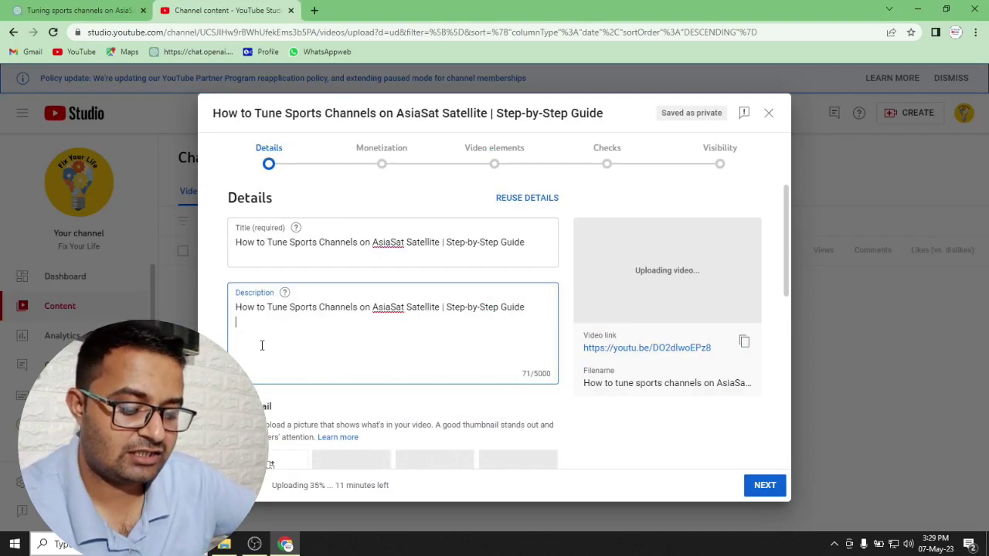
key(Return)
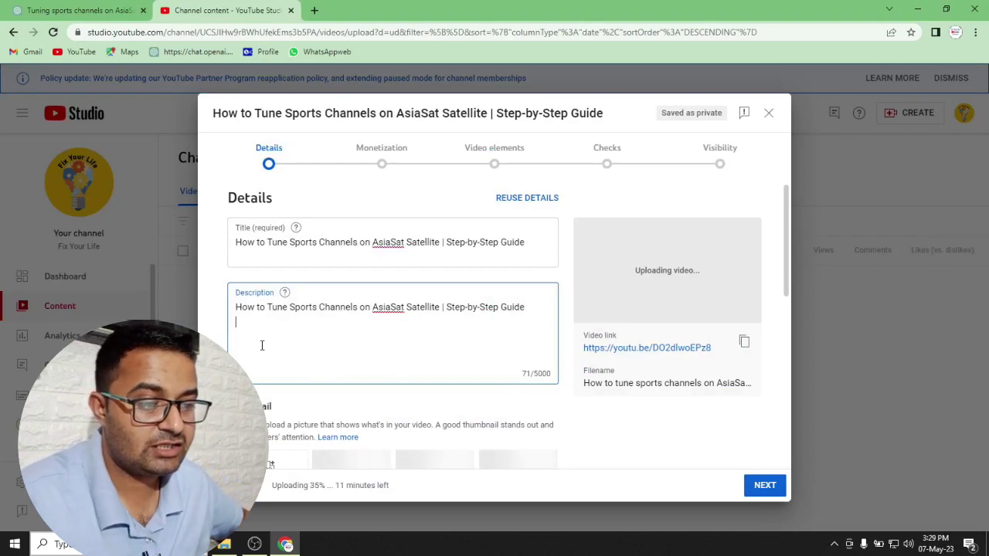
key(ctrl+v)
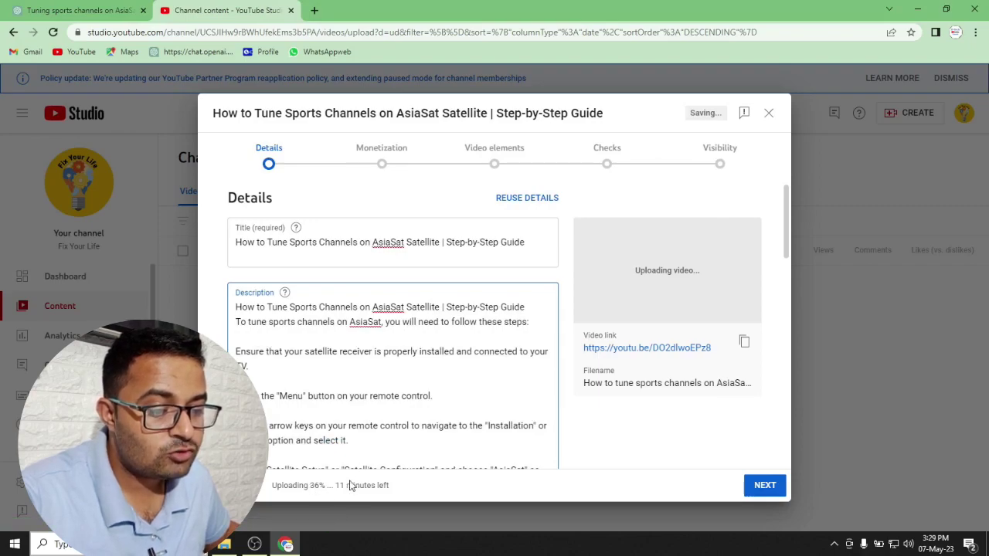
drag(272, 485, 400, 494)
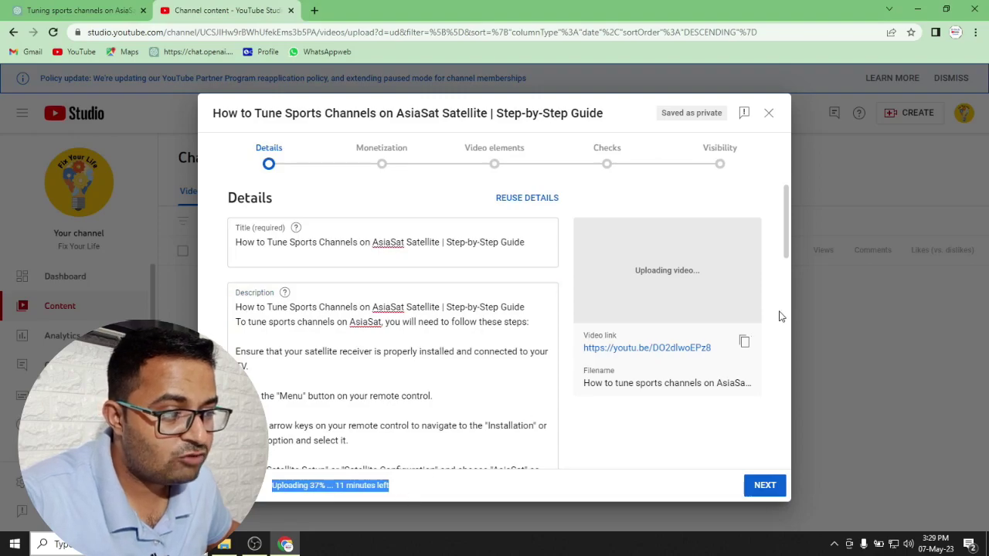
Add a new line at the end of the description, after "The sports channel should now be tuned in and ready to watch.".
drag(787, 205, 783, 317)
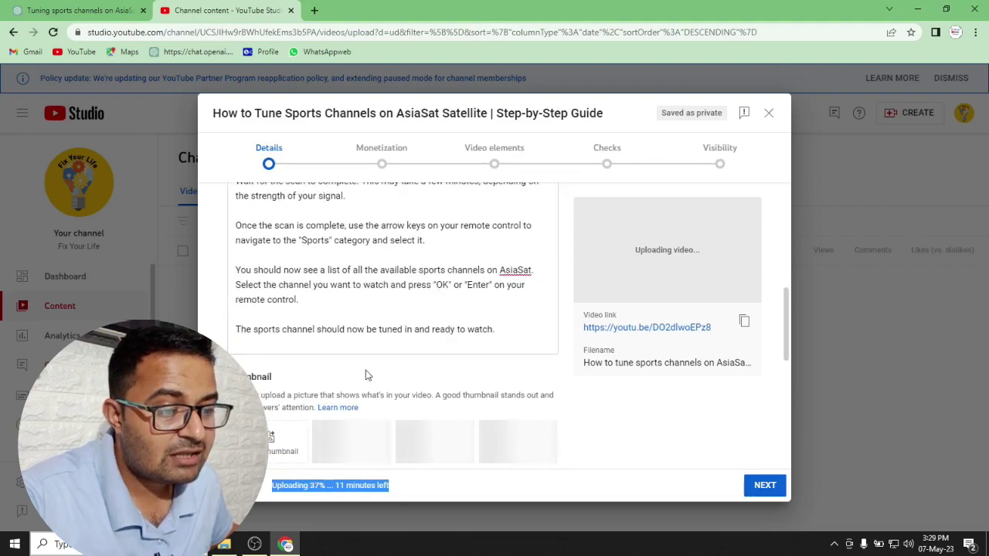
click(515, 329)
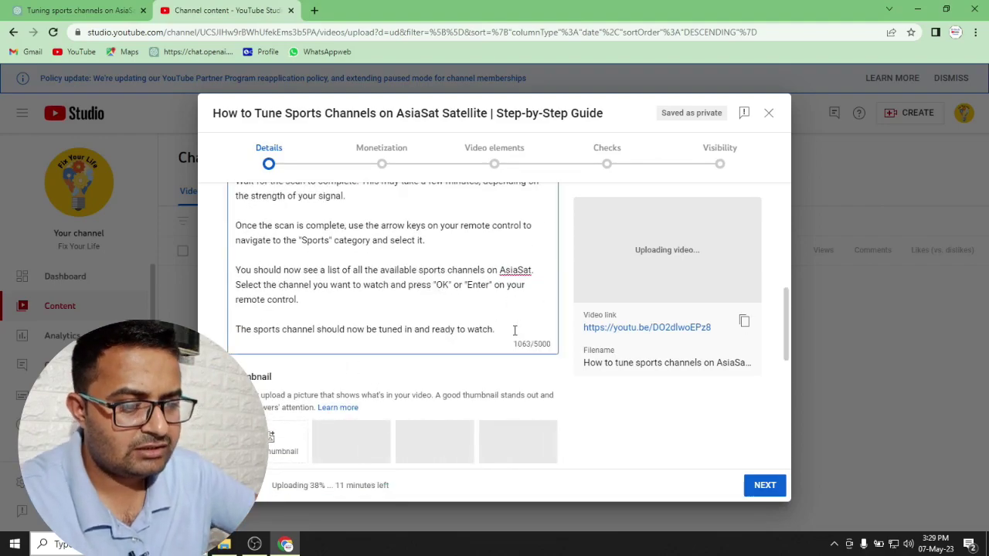
key(Return)
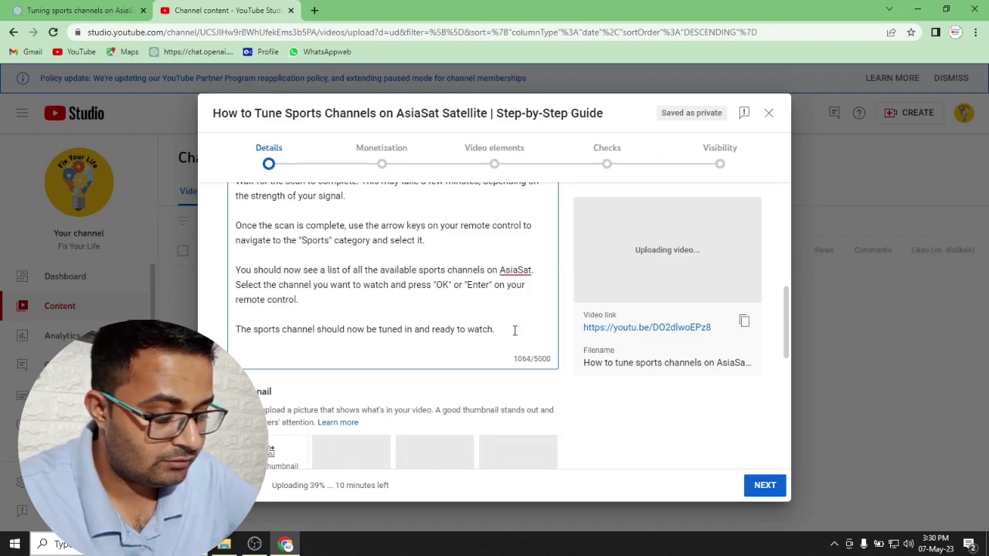
text(@)
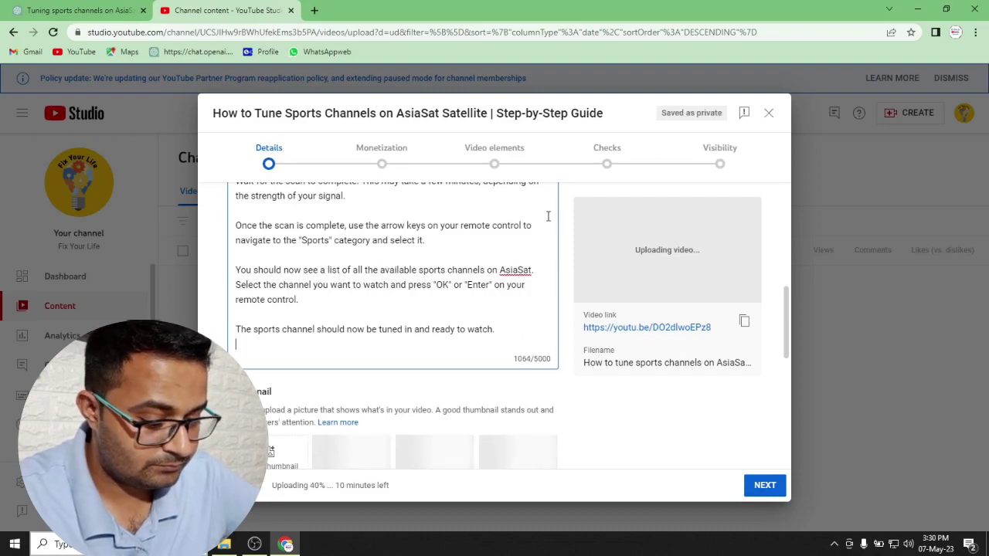
key(BackSpace)
text(!)
key(BackSpace)
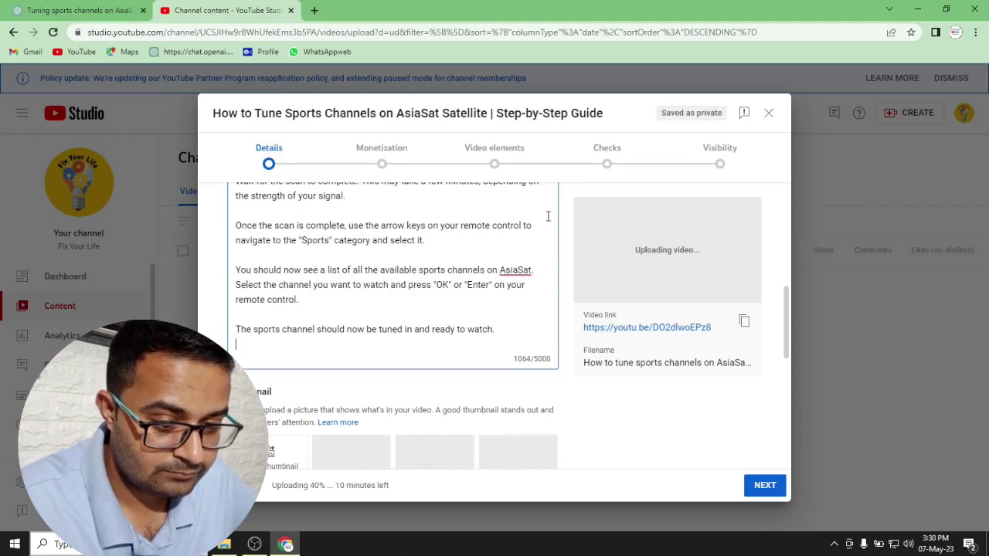
text(!)
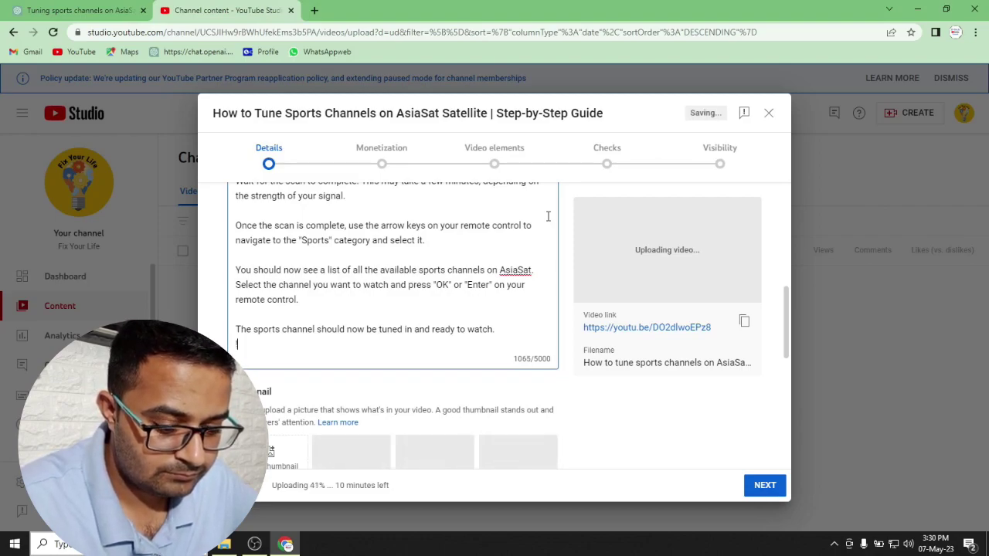
text(@)
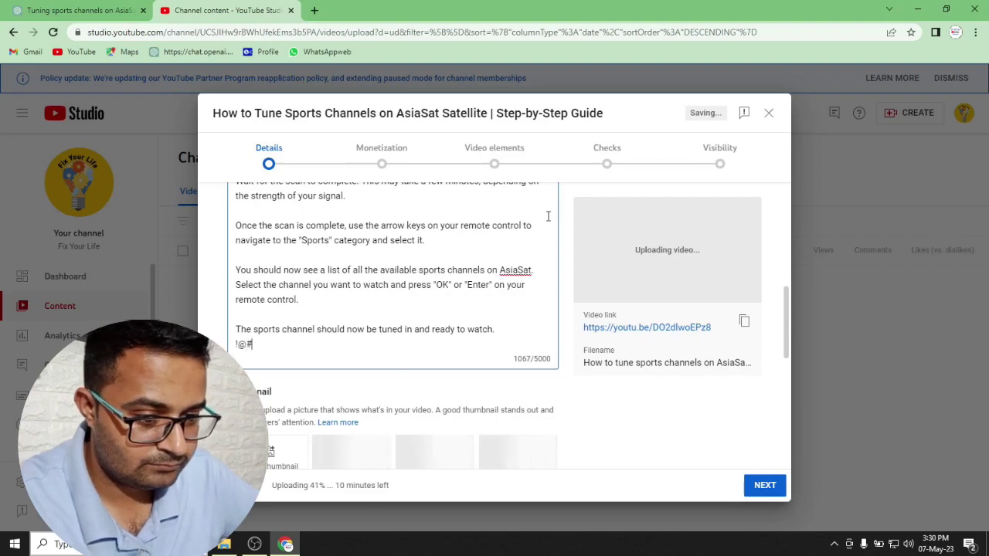
text(#)
key(BackSpace)
key(BackSpace)
key(BackSpace)
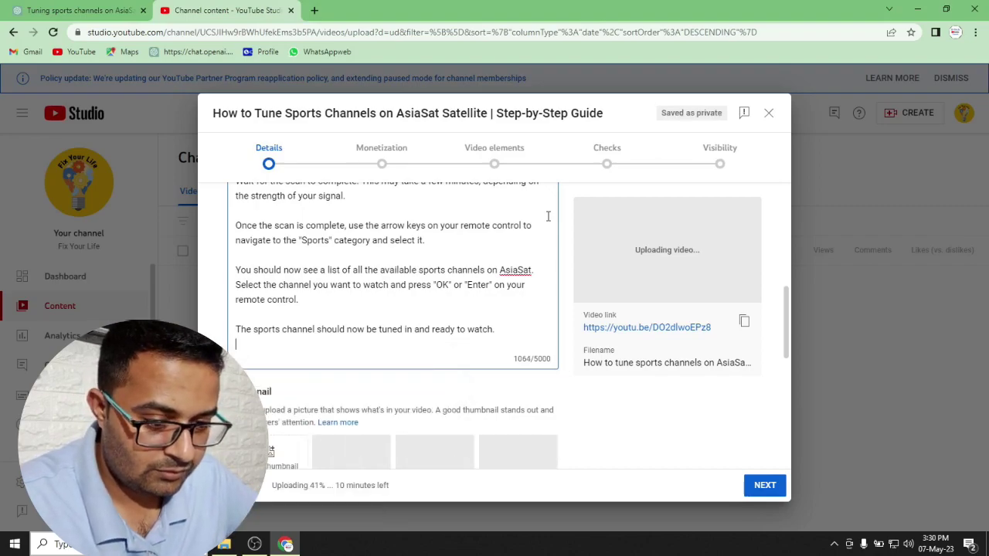
Enter the hashtag "#subscribe" followed directly by "@" on the last line of the description.
text(#)
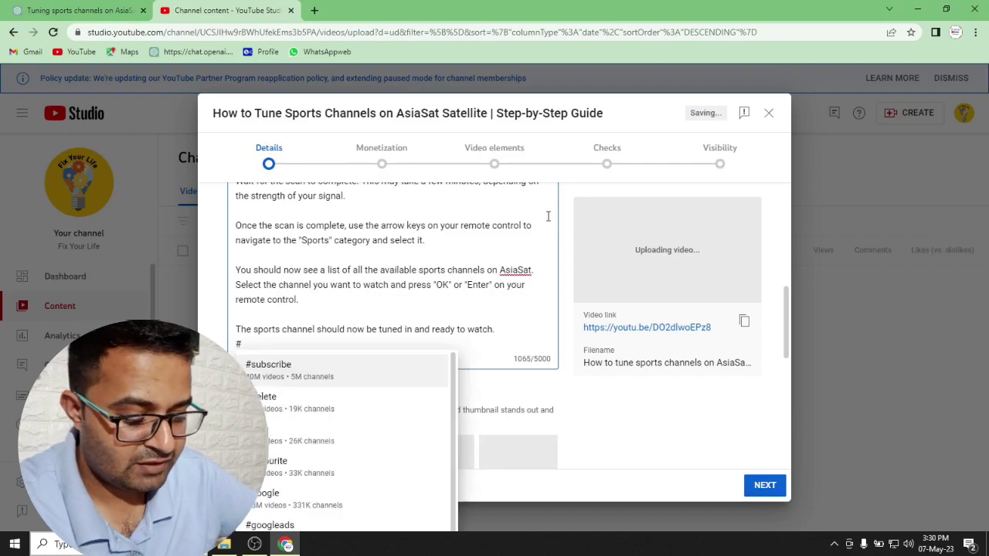
text(su)
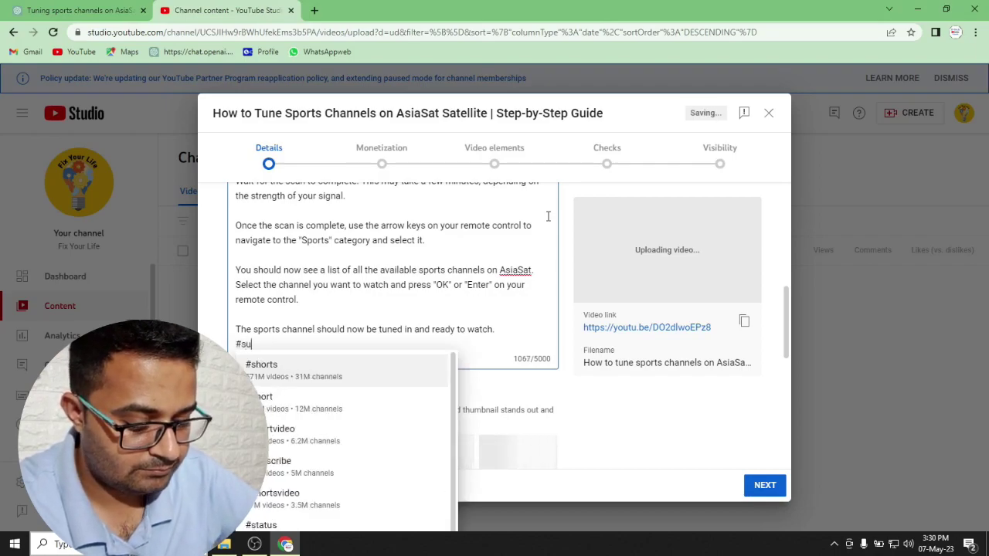
text(bscribe!)
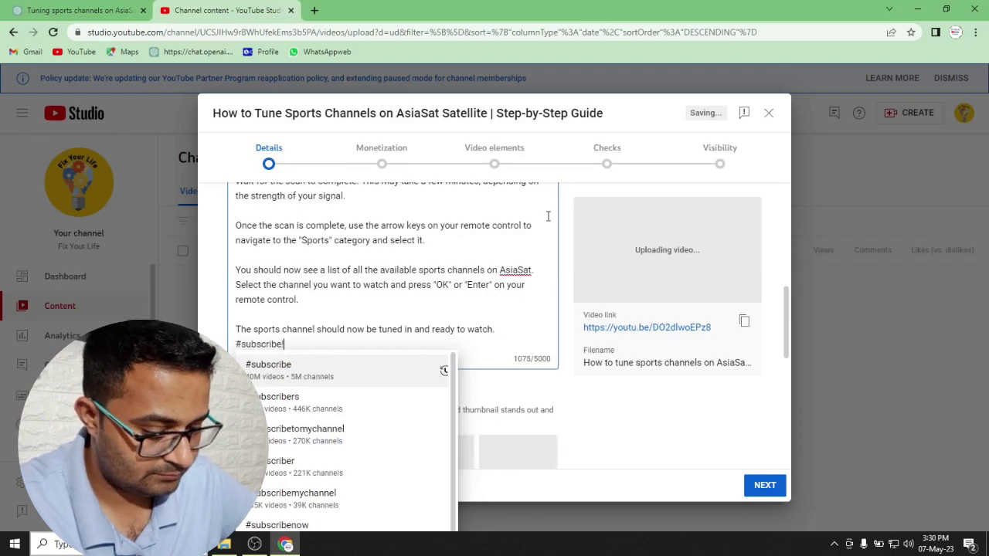
key(BackSpace)
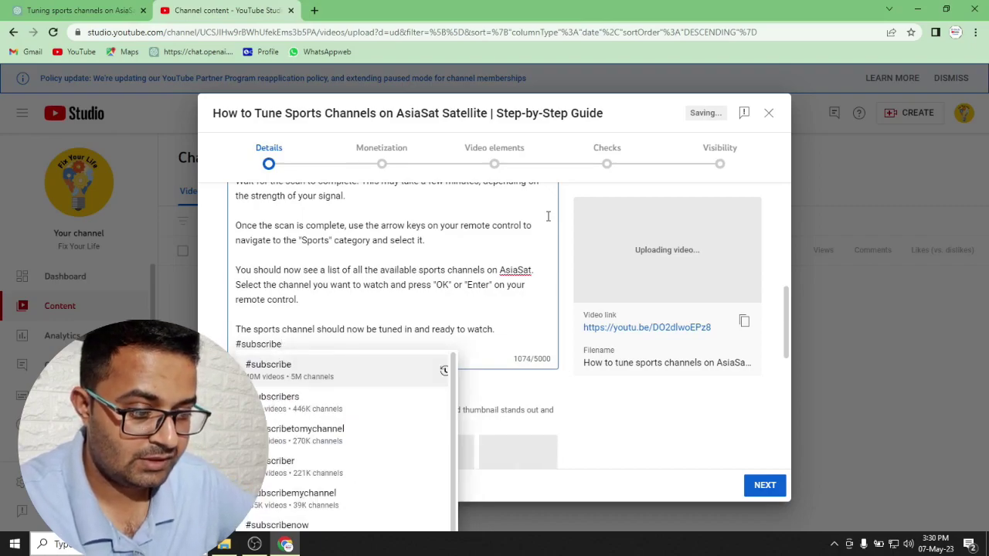
text(@)
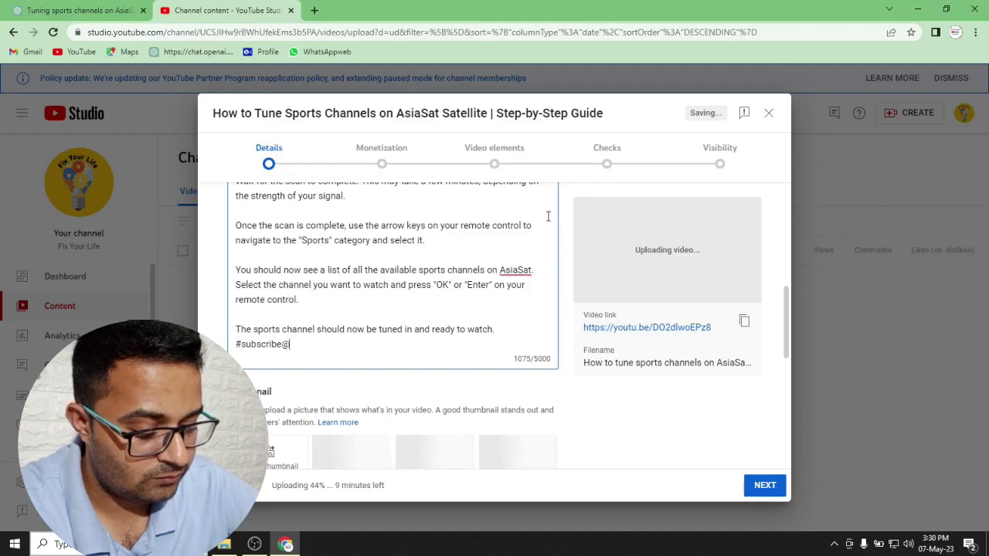
Try the channel mention after "#subscribe@" as "fix your Life", "fixyour life" and "fixyourlife", and clear each attempt.
text(fix your)
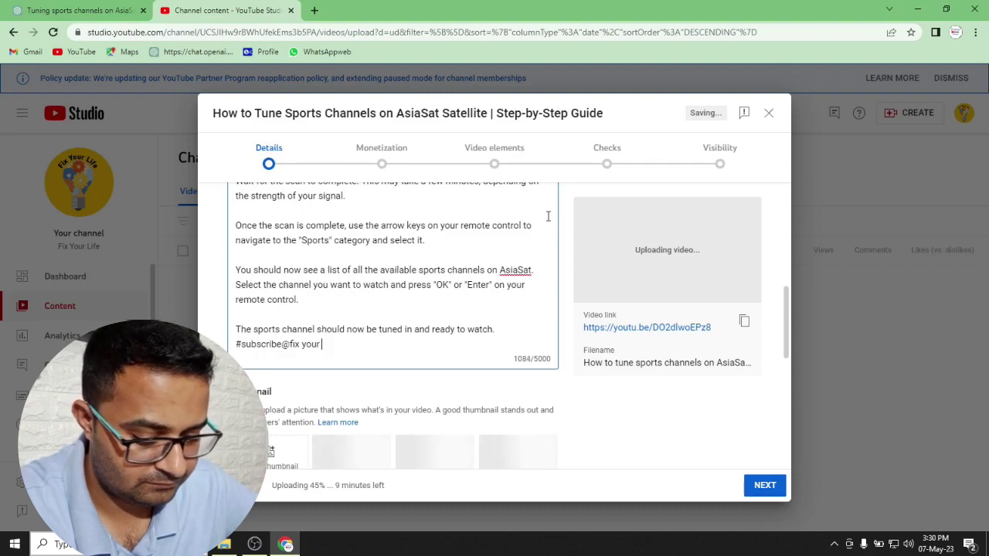
text( L)
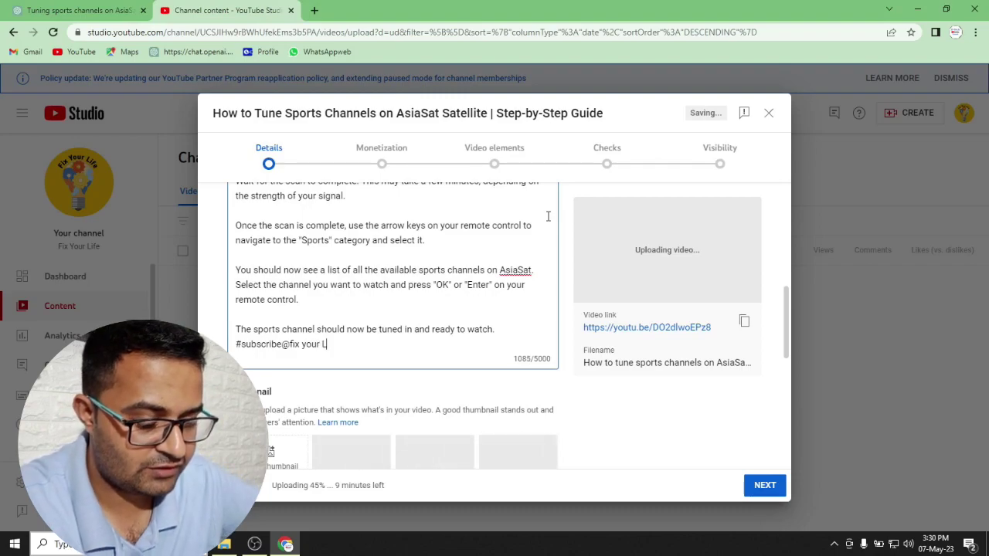
text(ife)
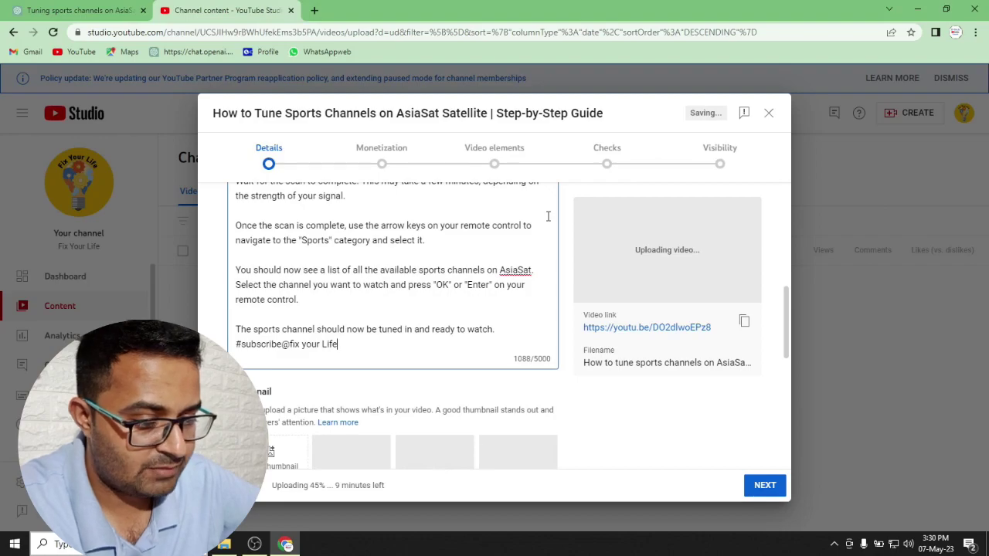
key(BackSpace)
key(BackSpace)
key(BackSpace)
key(BackSpace)
key(BackSpace)
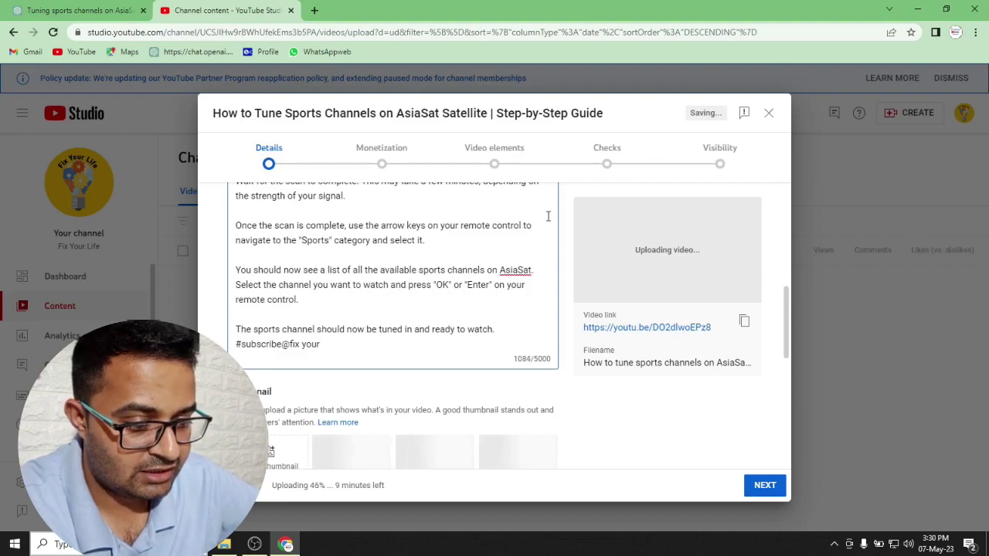
key(BackSpace)
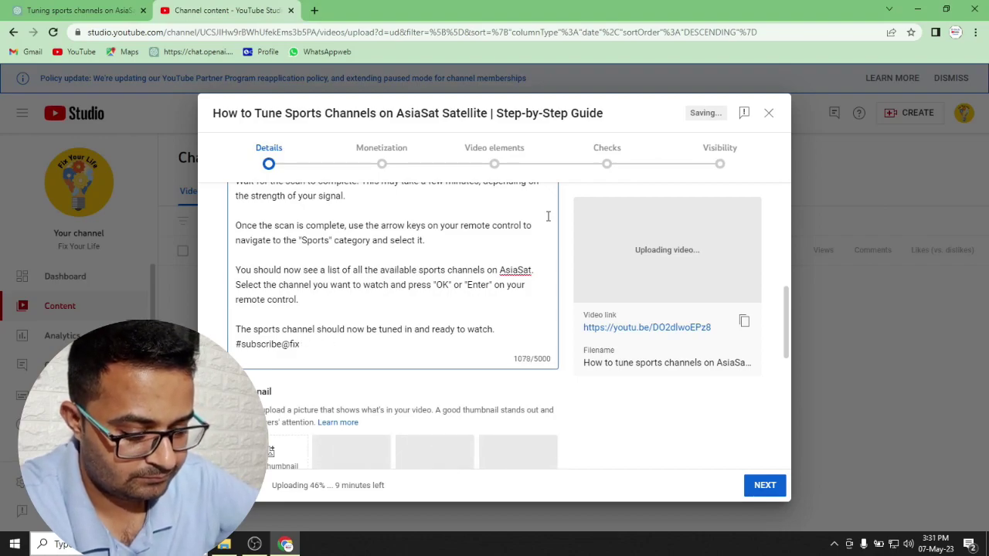
text(your life s)
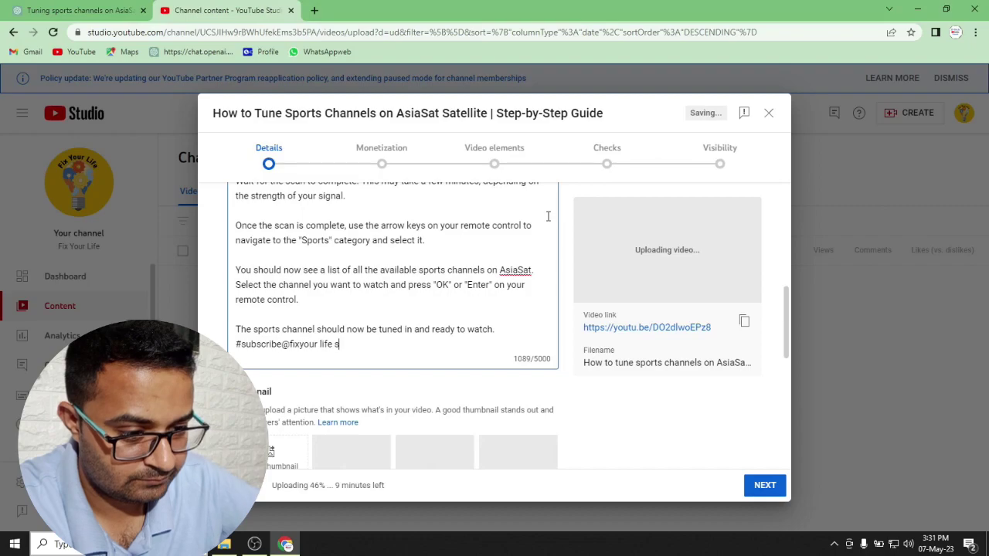
text(mart)
key(BackSpace)
key(BackSpace)
key(BackSpace)
key(BackSpace)
key(BackSpace)
key(BackSpace)
key(BackSpace)
key(BackSpace)
key(BackSpace)
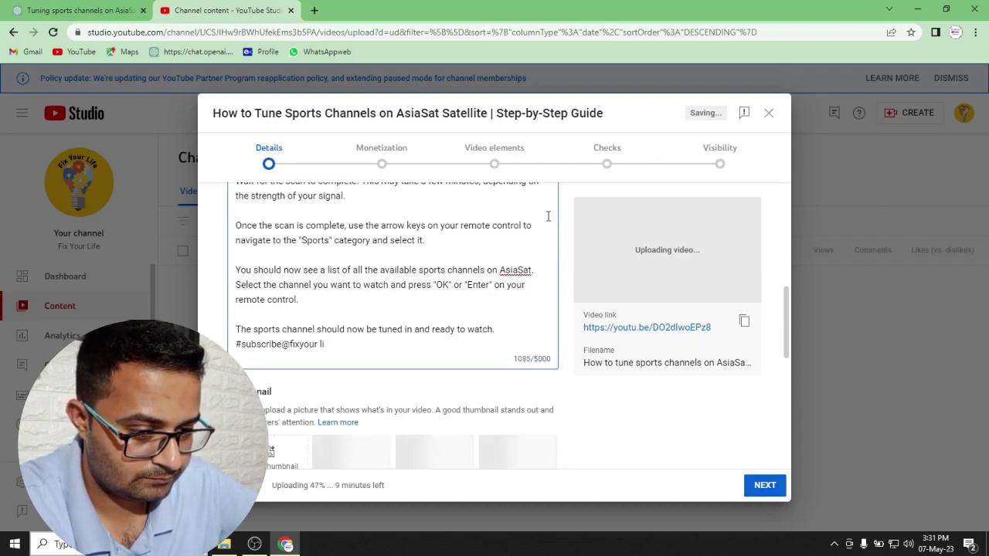
text(life)
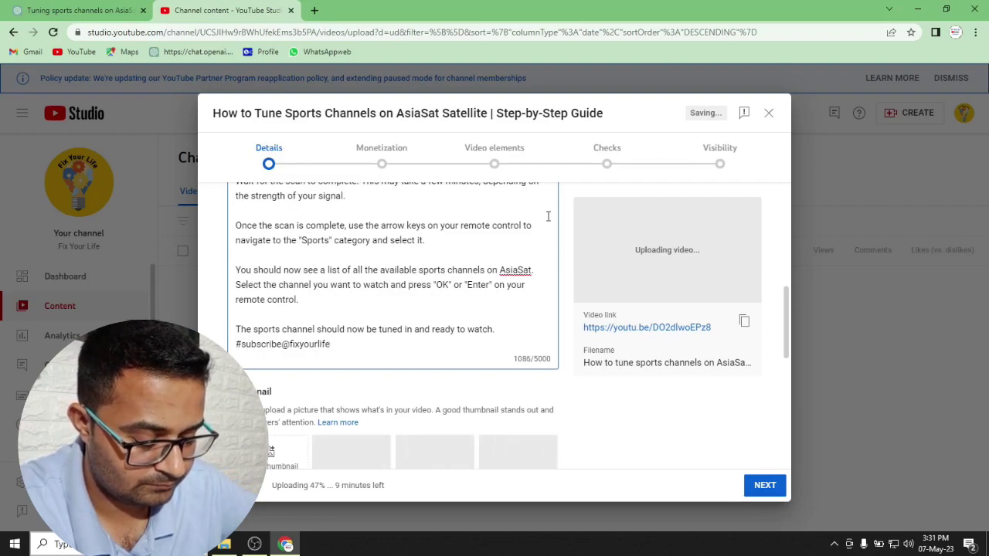
key(BackSpace)
key(BackSpace)
key(BackSpace)
key(BackSpace)
key(BackSpace)
key(BackSpace)
key(BackSpace)
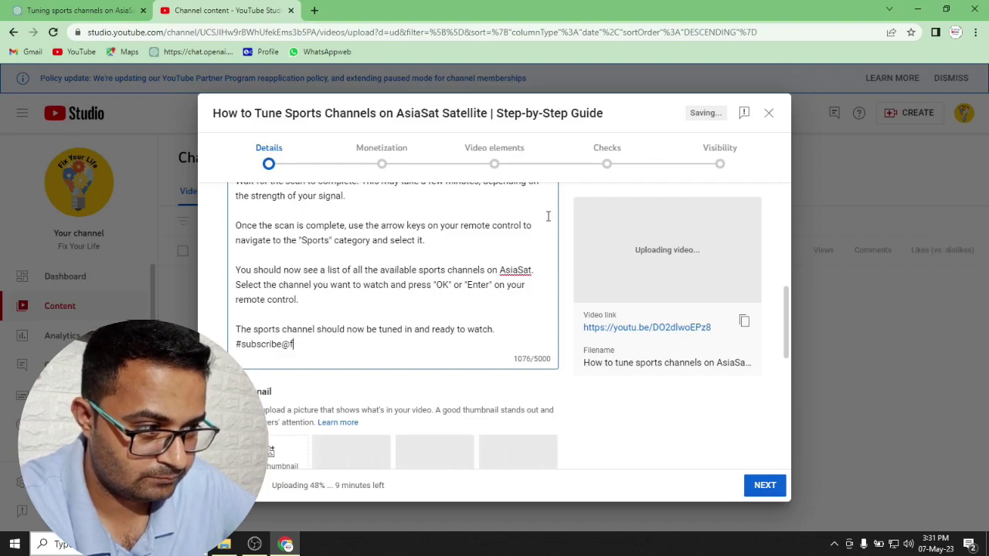
key(BackSpace)
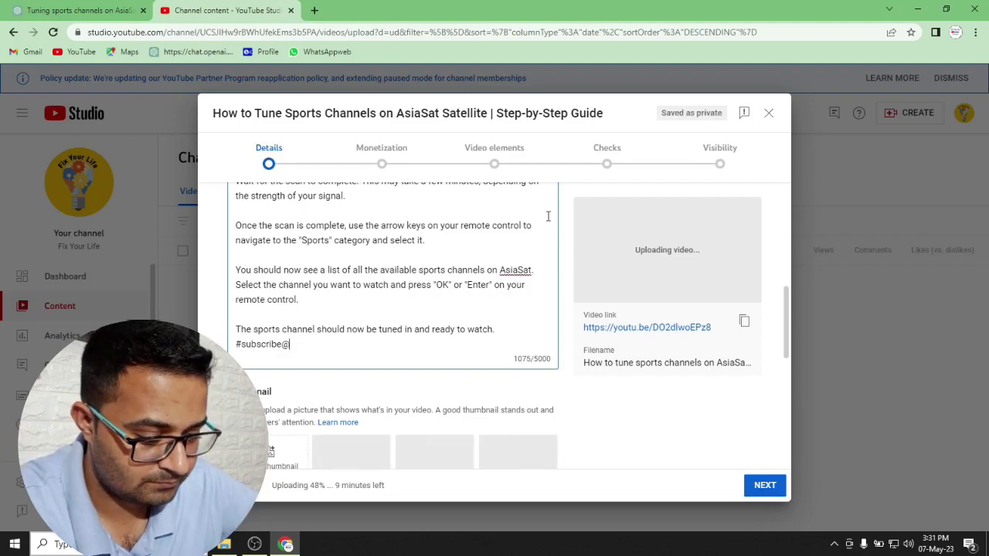
text(Fi)
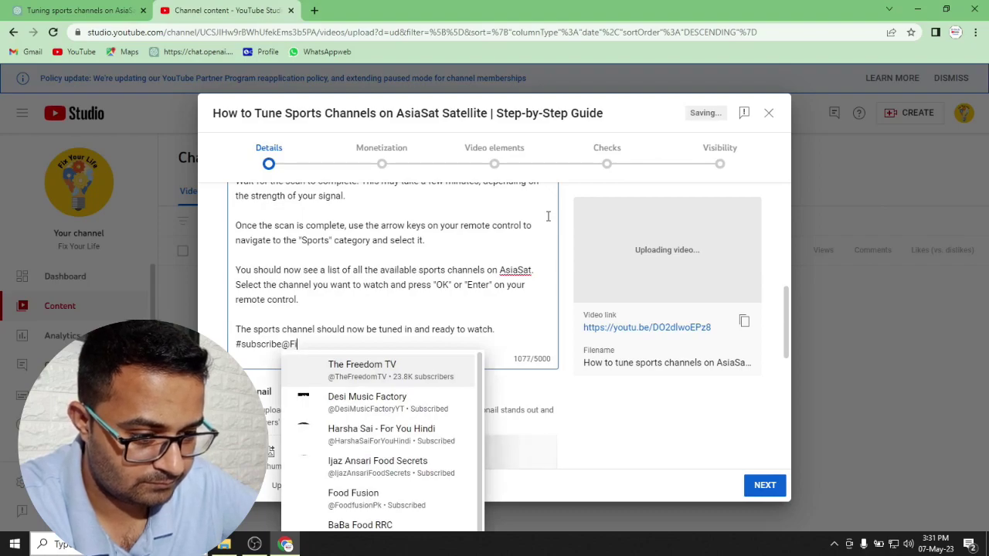
text(x y)
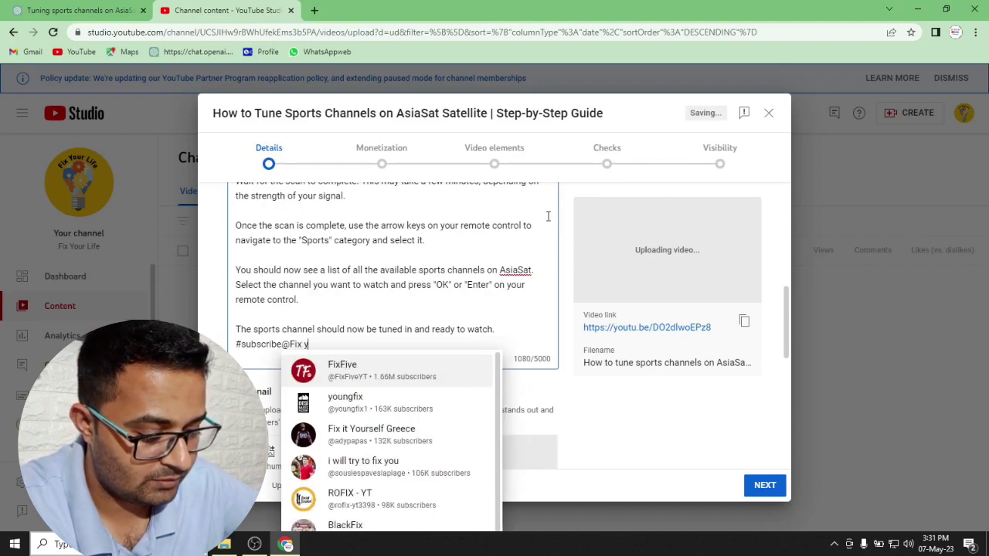
text(o)
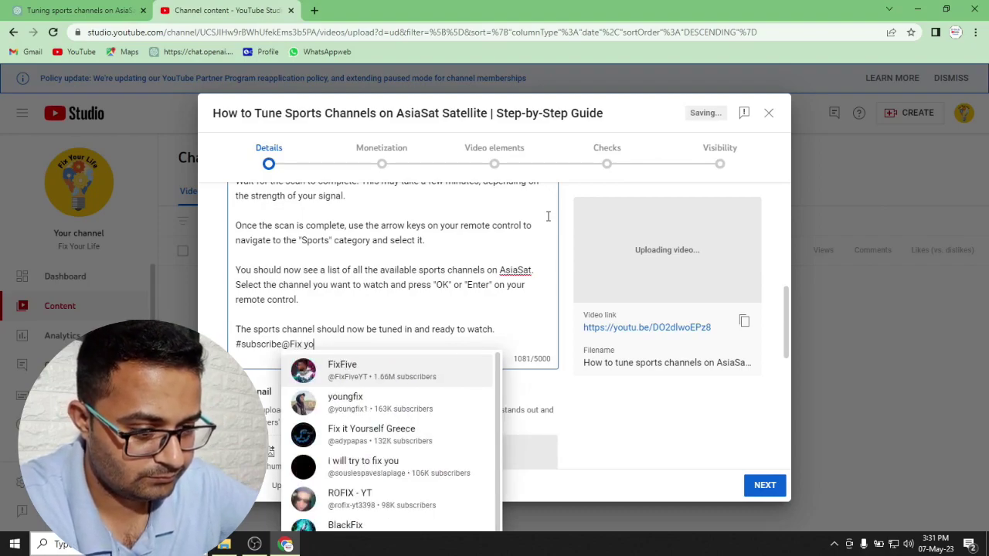
text(ur)
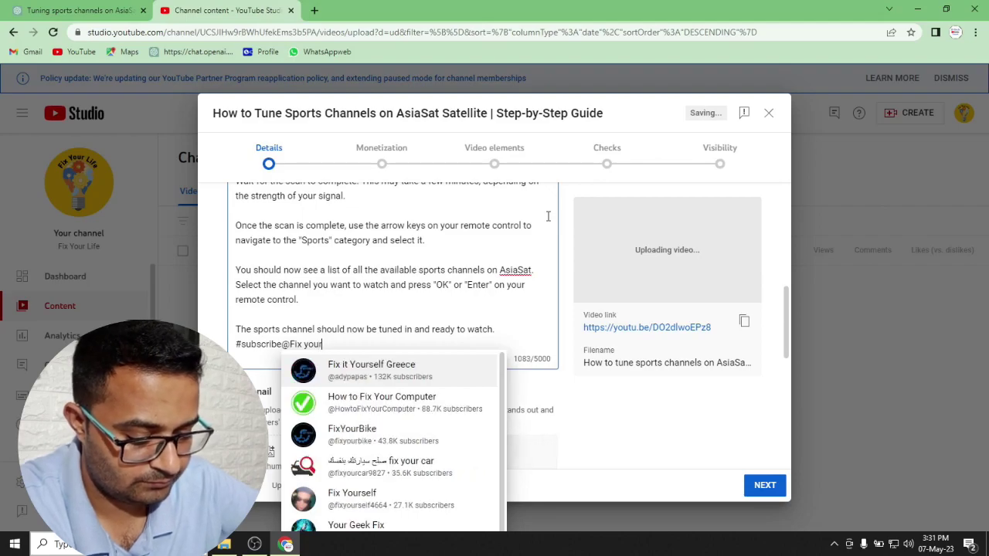
text( life)
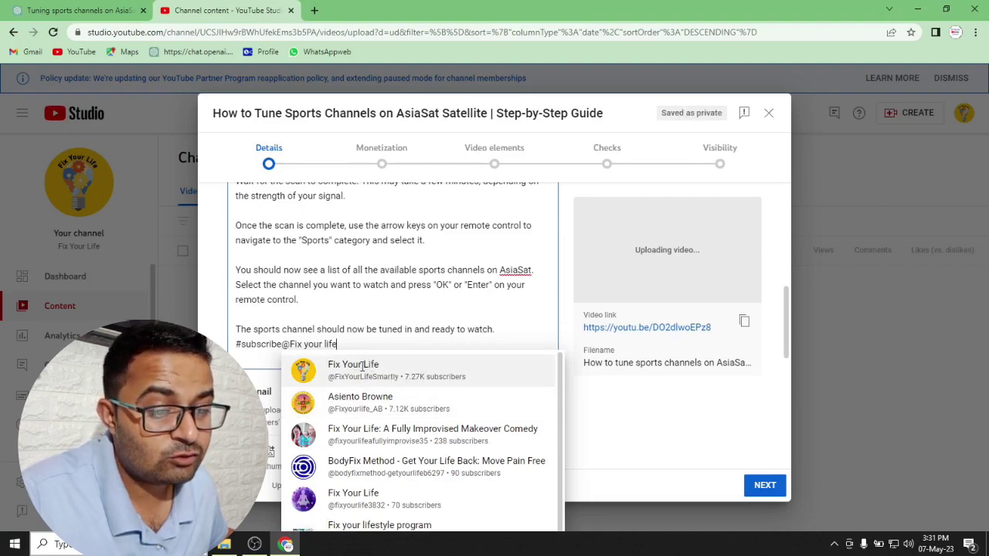
click(358, 367)
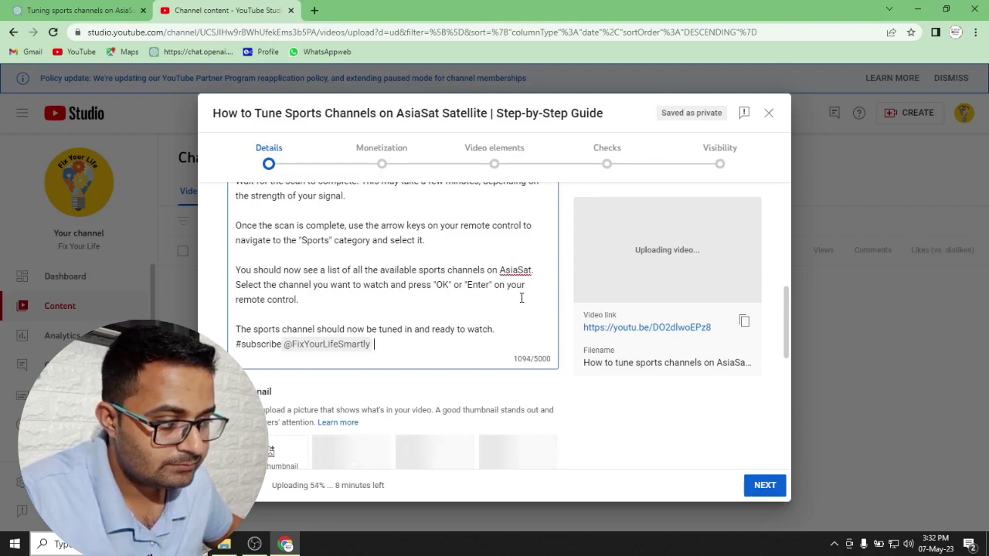
Add the video to the playlists "Problem solving videos /Fix the issues" and "Tips and tricks Mix content Andriod Apps/software".
drag(784, 297, 783, 348)
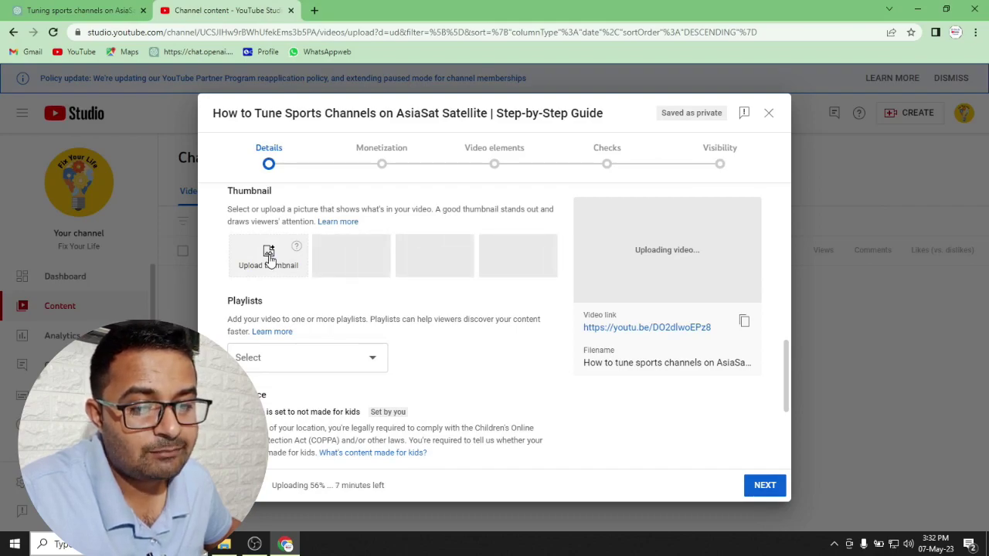
click(371, 359)
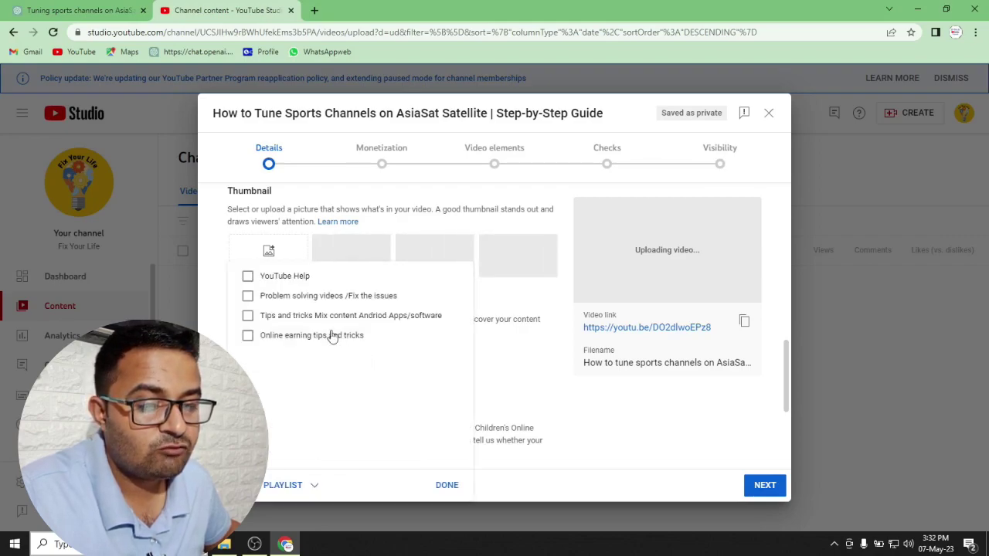
click(303, 300)
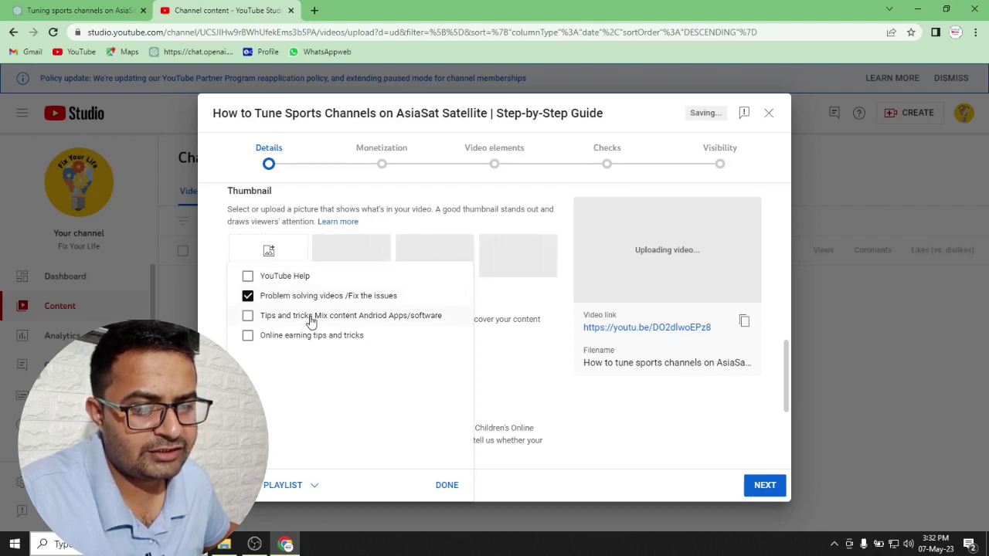
click(311, 322)
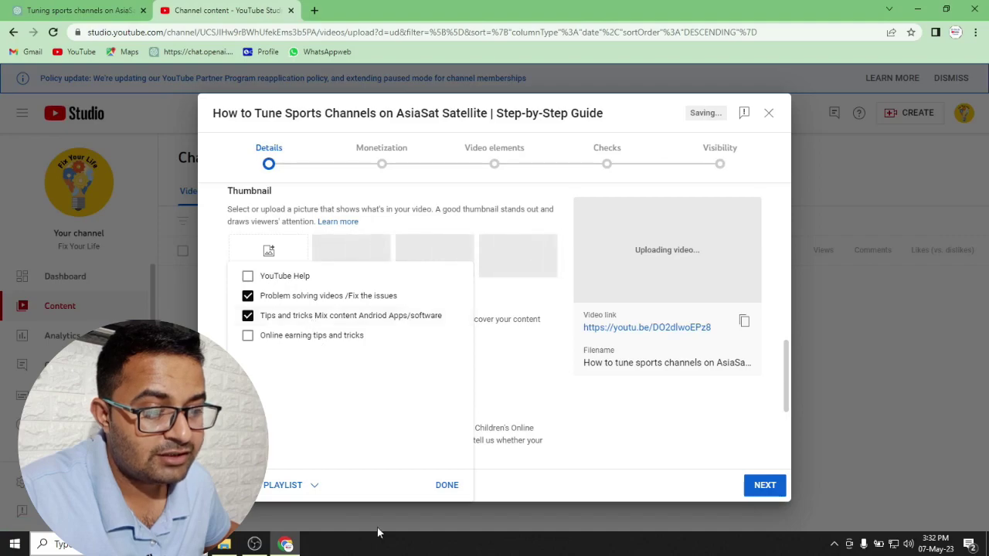
click(447, 485)
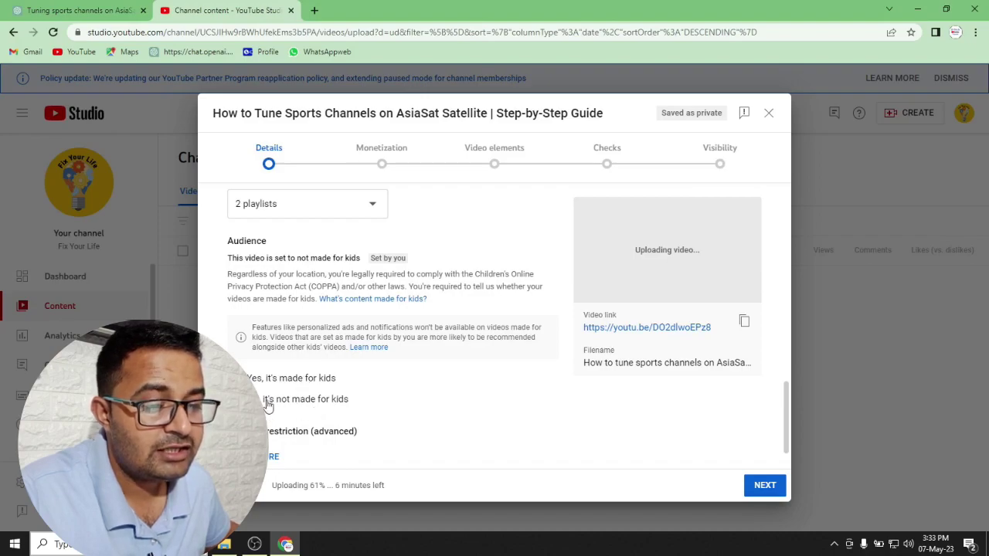
Reveal the additional video details and declare that the video contains paid promotion.
click(271, 457)
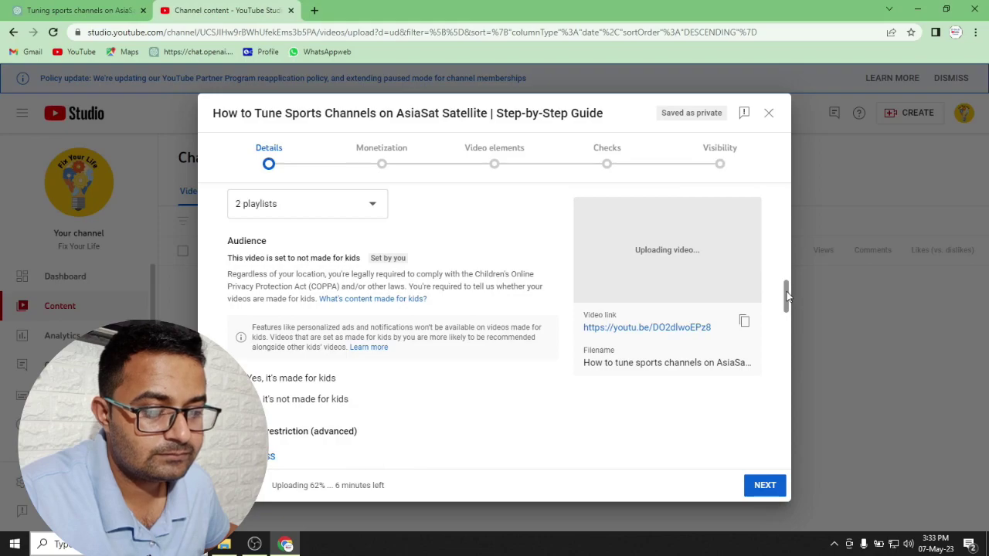
drag(787, 296, 787, 337)
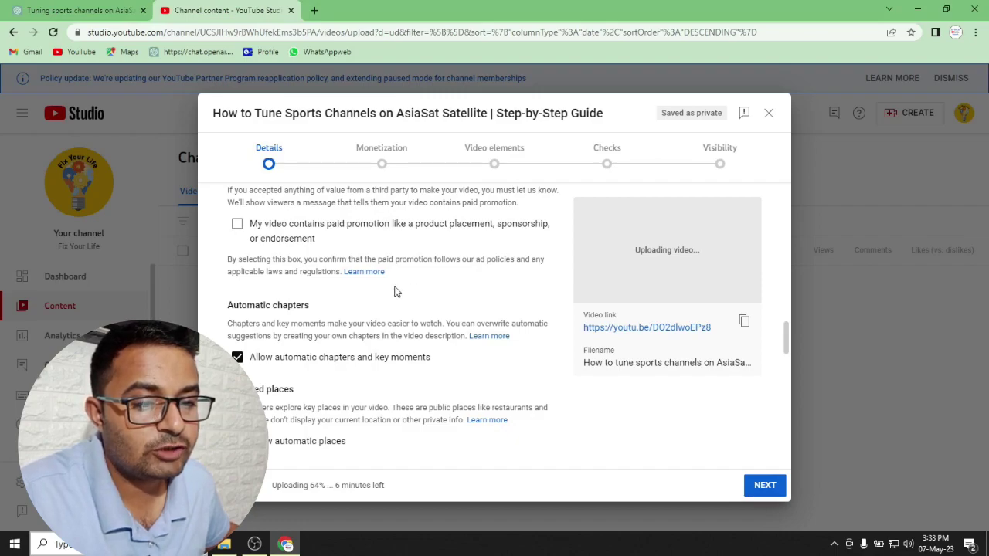
click(238, 225)
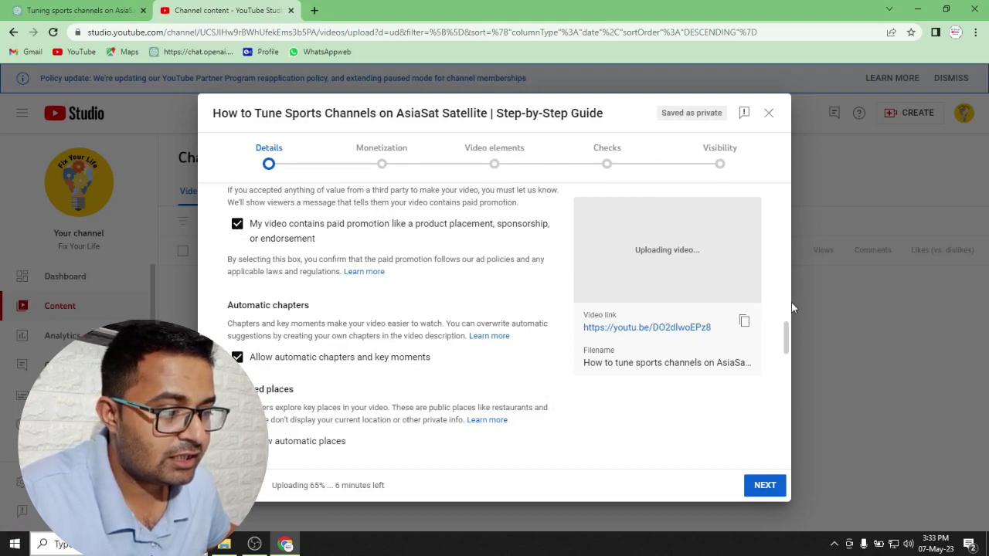
Copy the full video title and add it as the first tag of the video.
drag(788, 334, 789, 360)
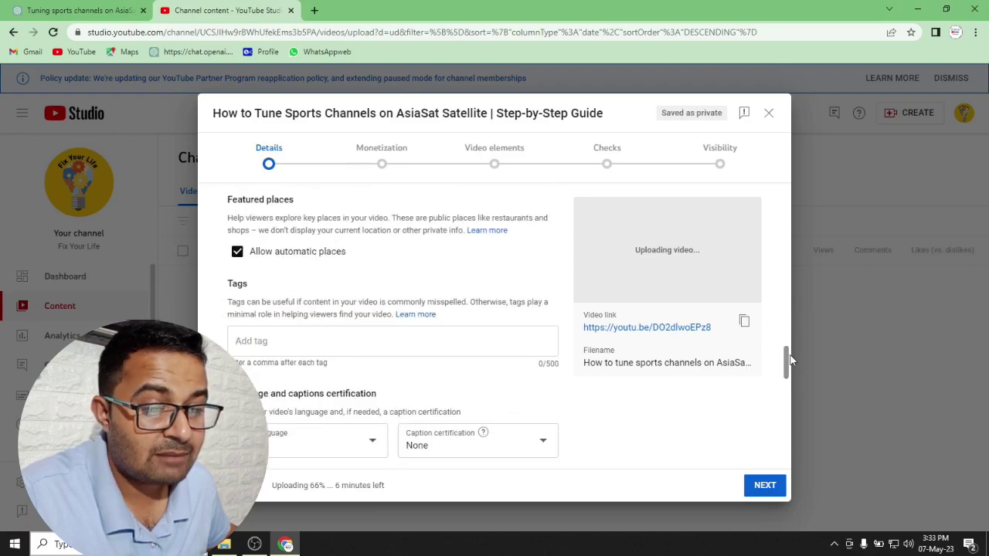
drag(790, 360, 789, 368)
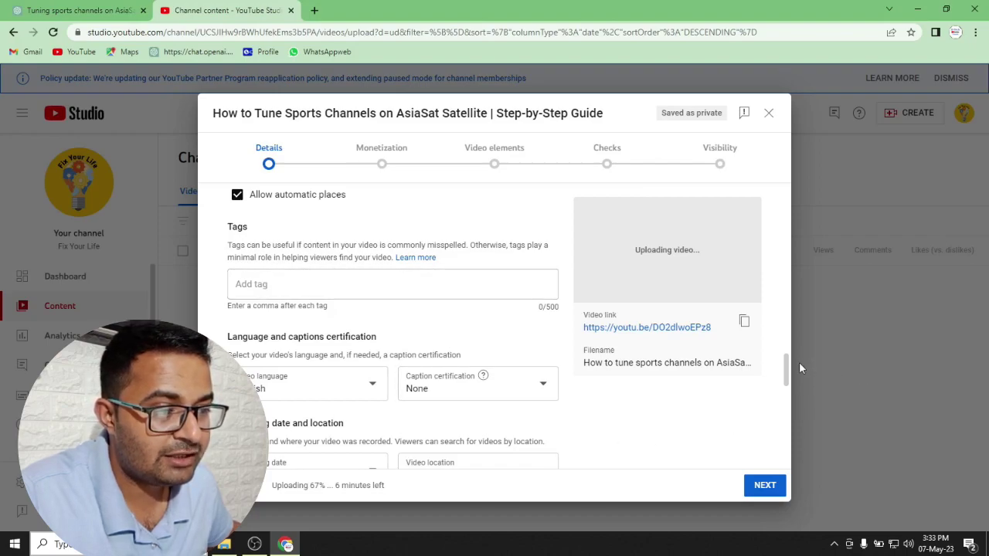
drag(786, 363, 786, 162)
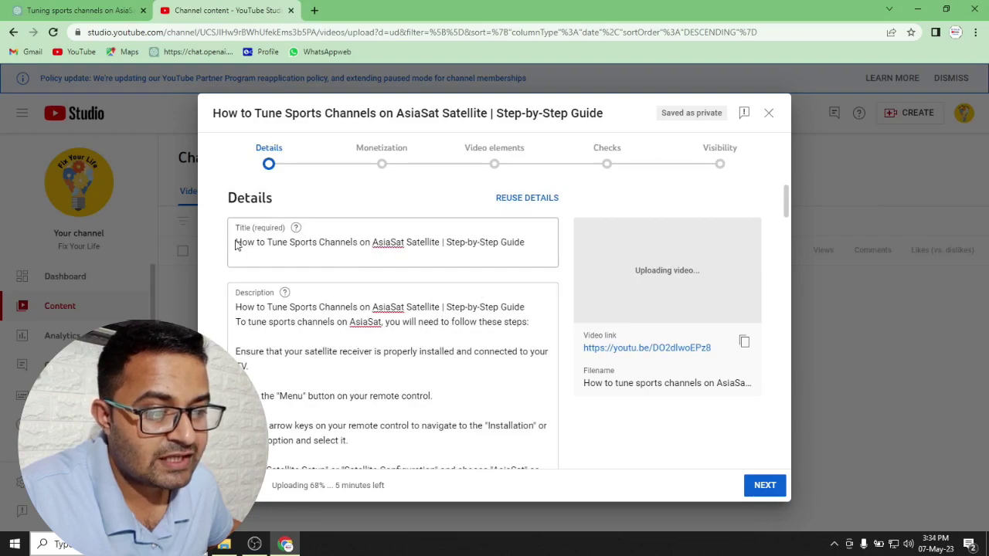
drag(236, 243, 537, 246)
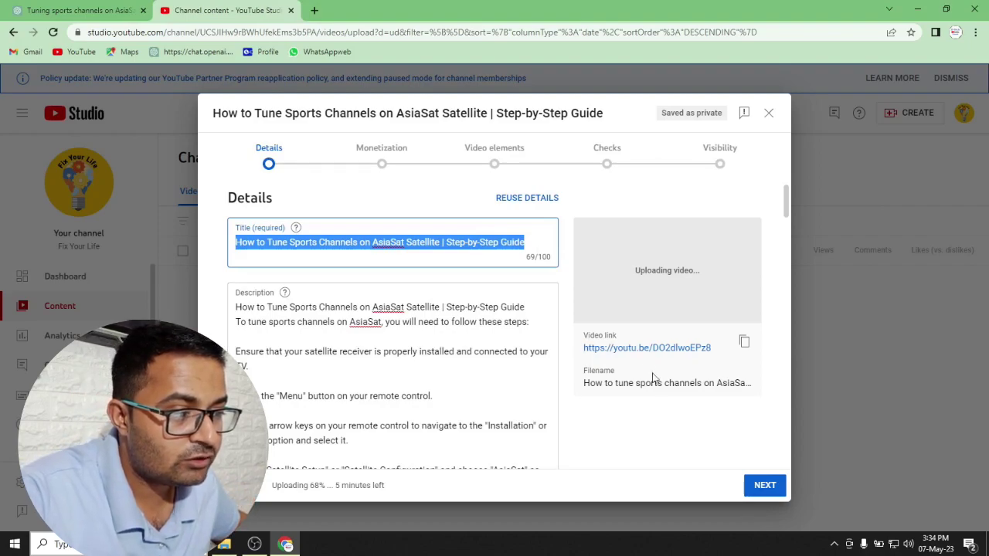
click(786, 200)
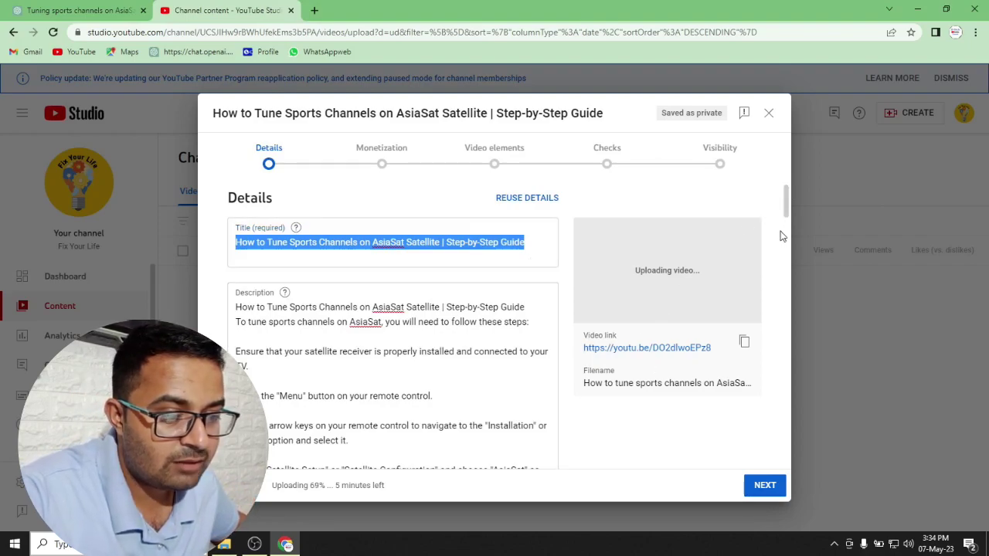
drag(786, 201, 787, 353)
click(255, 340)
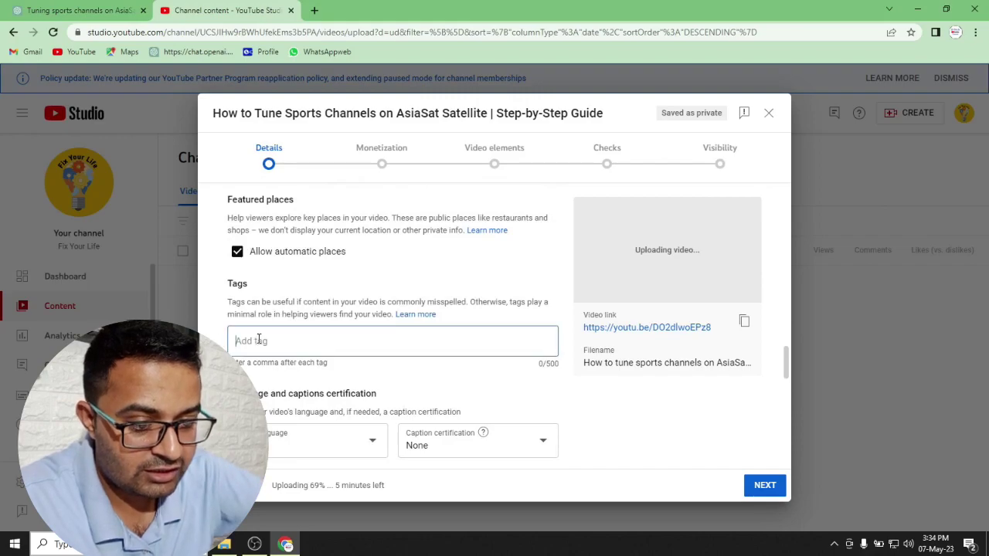
key(ctrl+v)
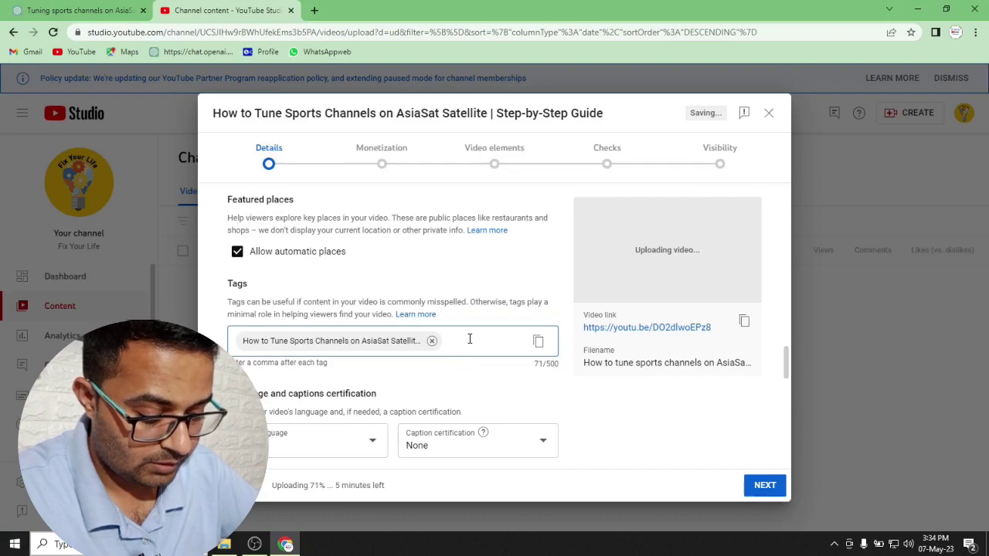
Add the tag "how to tune asiaSat" to the video.
text(o)
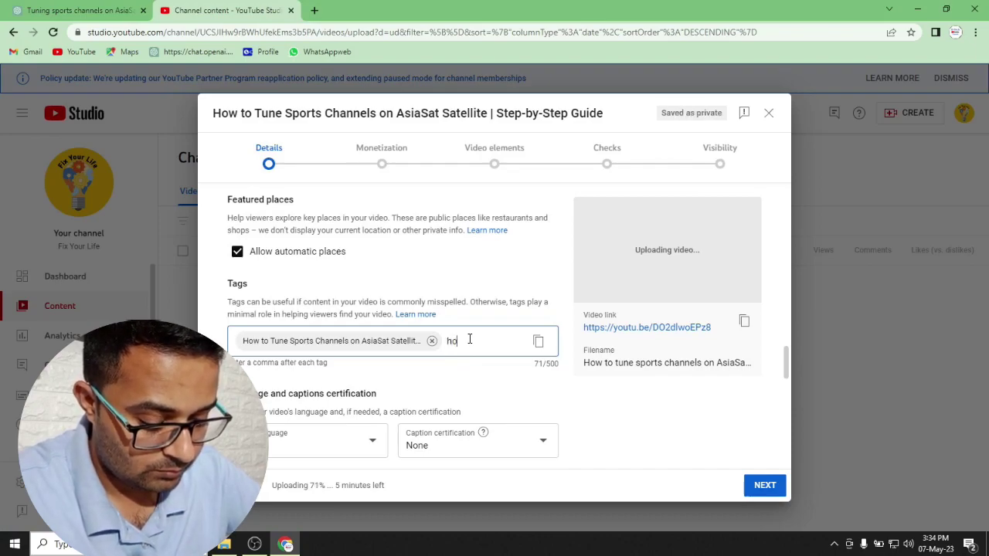
text(w to tune)
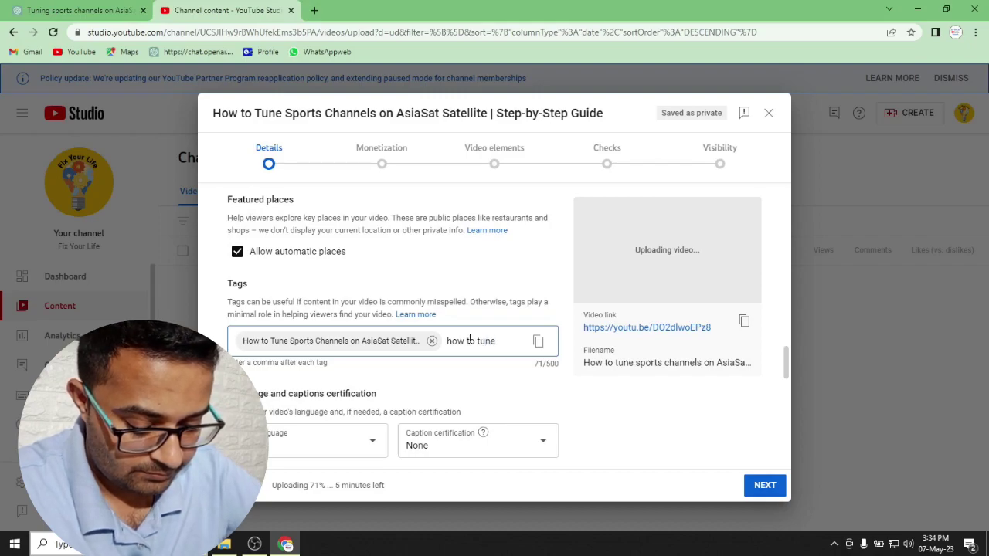
text( as)
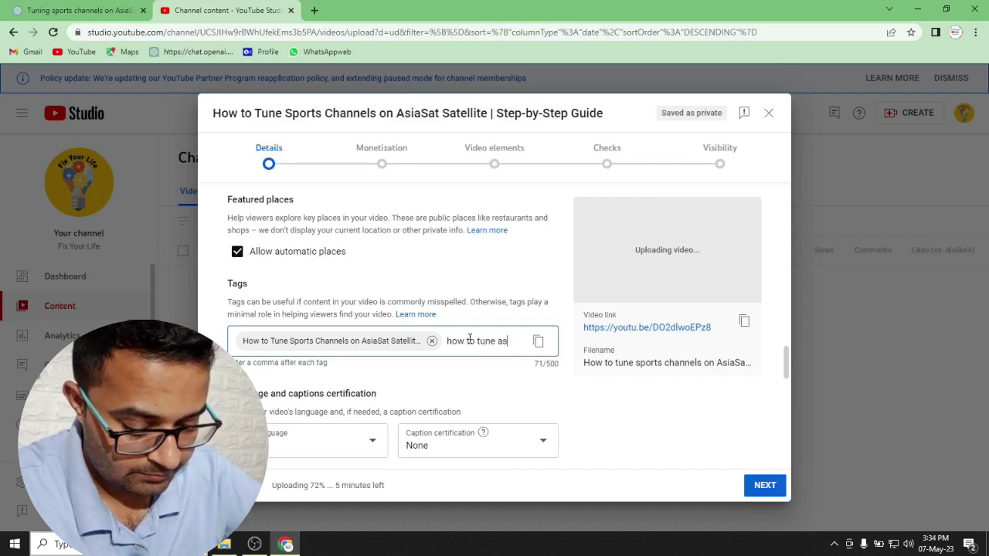
text(iaSat)
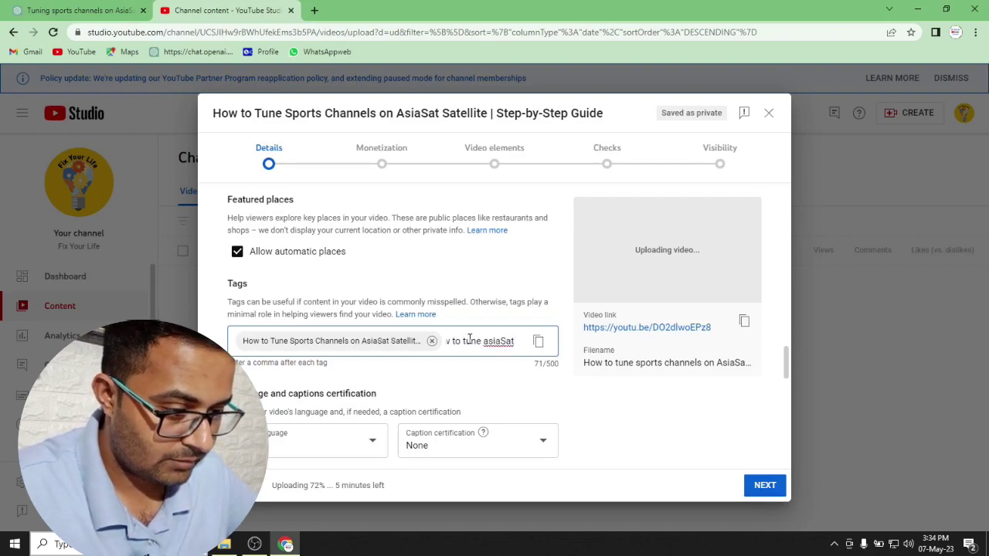
key(Return)
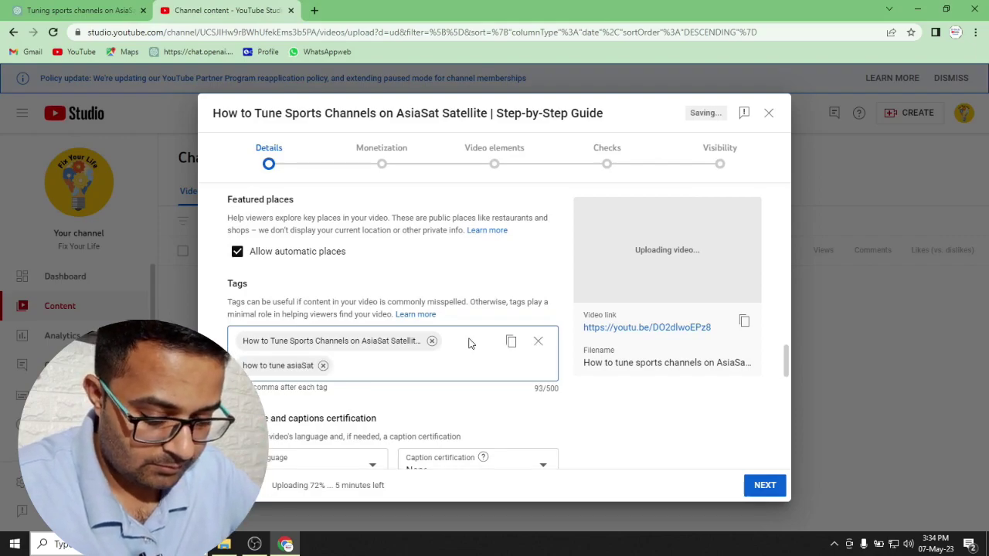
Enter the text "how to tune sports channels on asia Sat" as a third tag, correcting typing mistakes.
text(hiw)
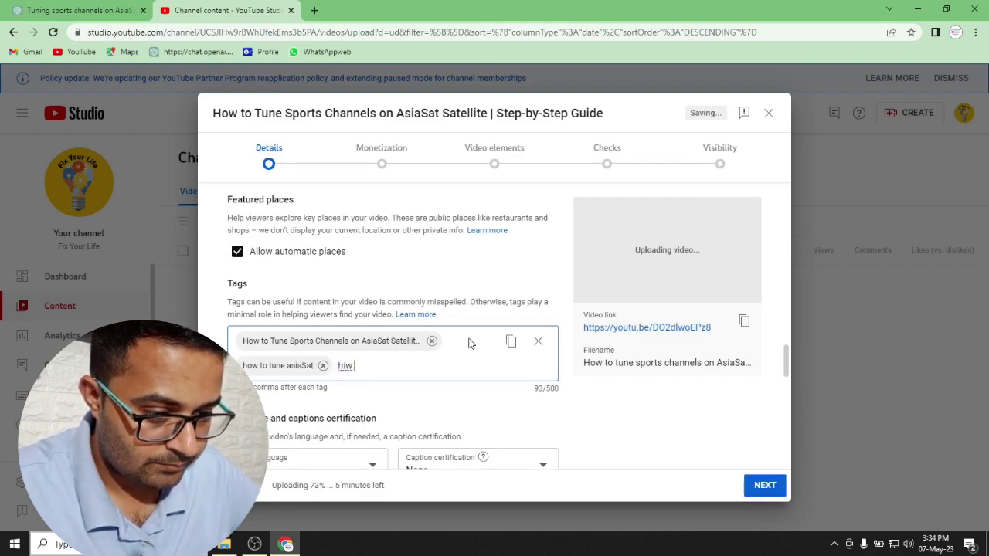
key(BackSpace)
key(BackSpace)
key(BackSpace)
text(how to )
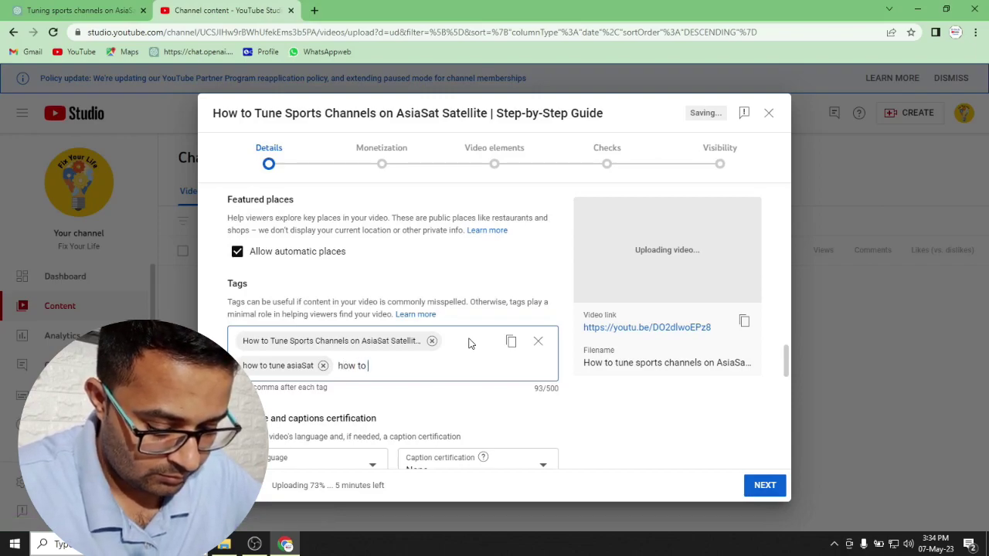
text(tune so)
key(BackSpace)
text(ports c)
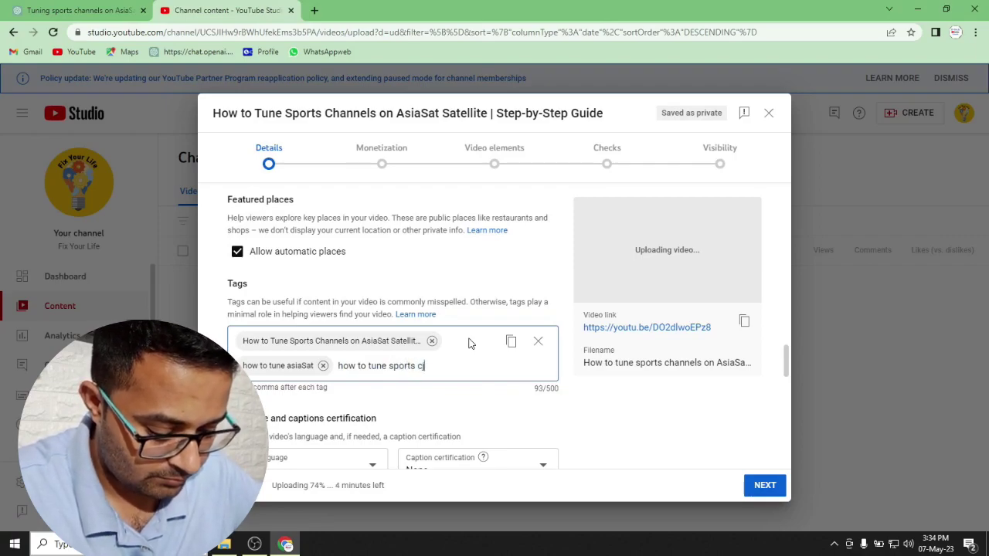
text(hannels)
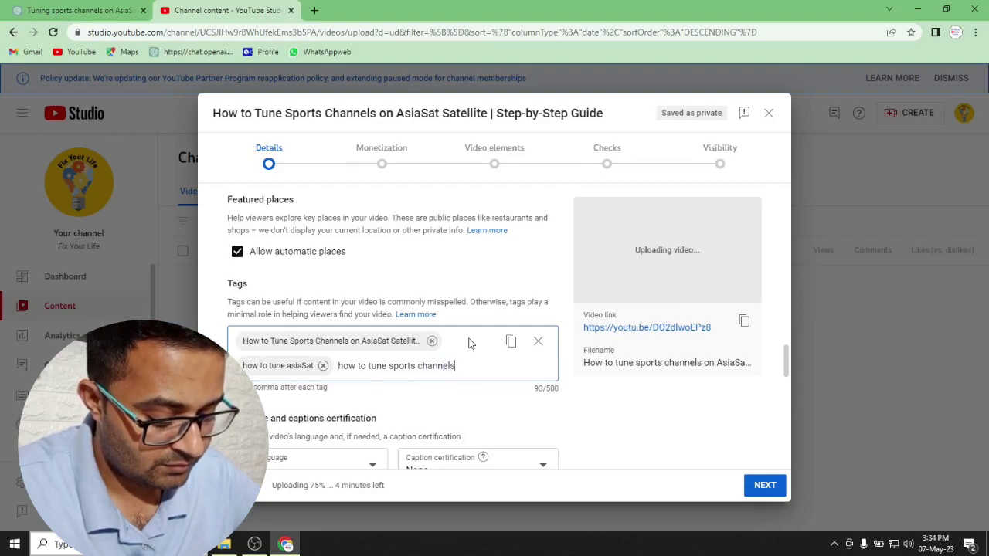
text( on)
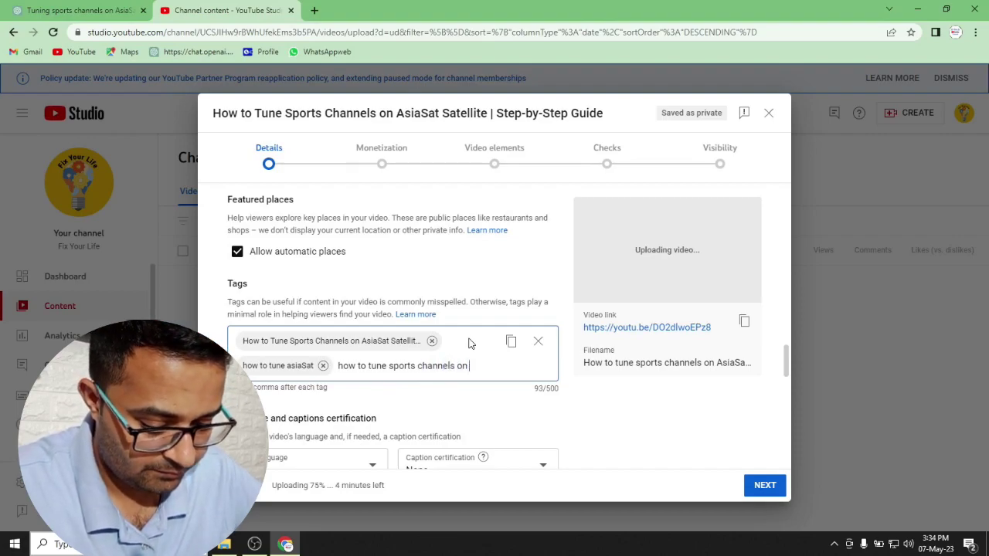
text( asia )
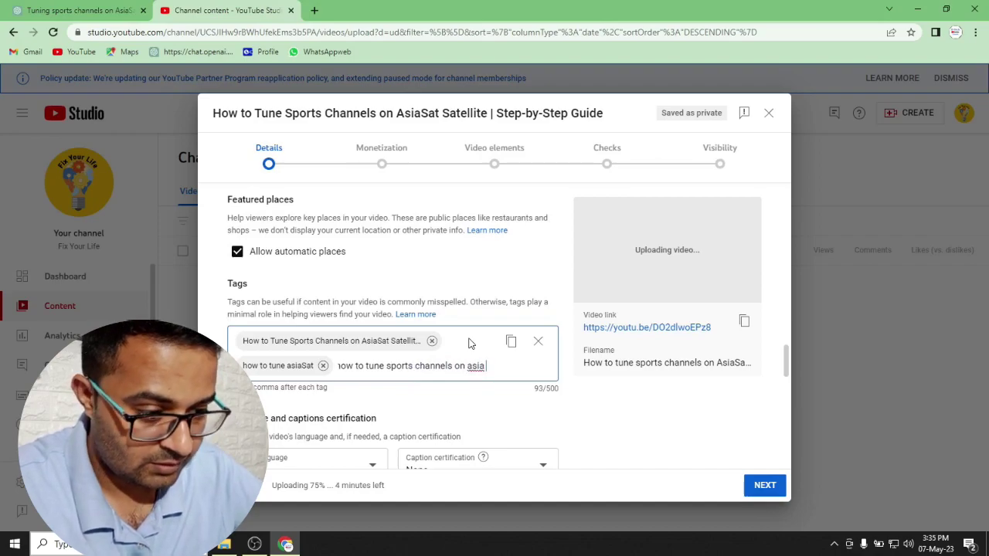
text(Sat)
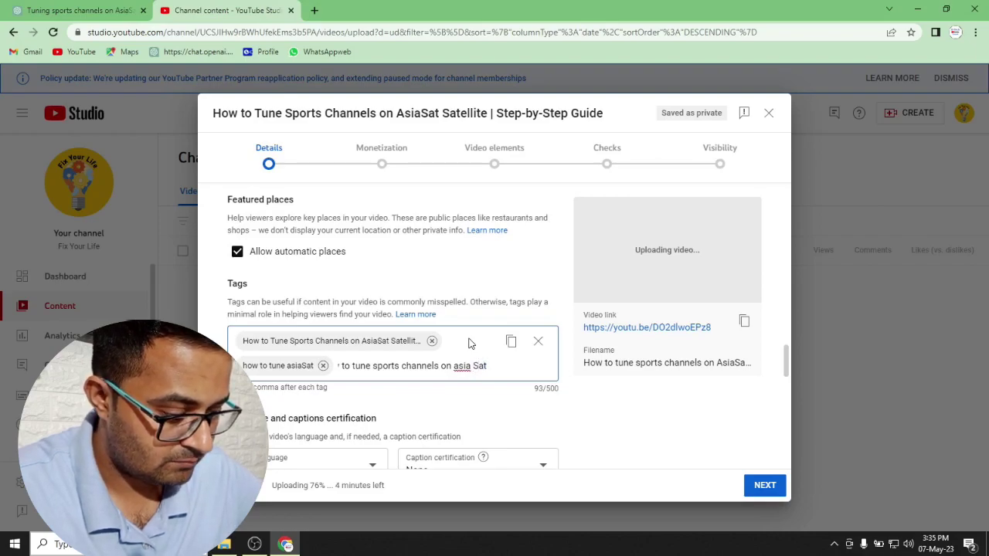
Correct the ending of the third tag to "AsiaSat" and add "how to tune sports channels on AsiaSat" to the video's tags.
key(BackSpace)
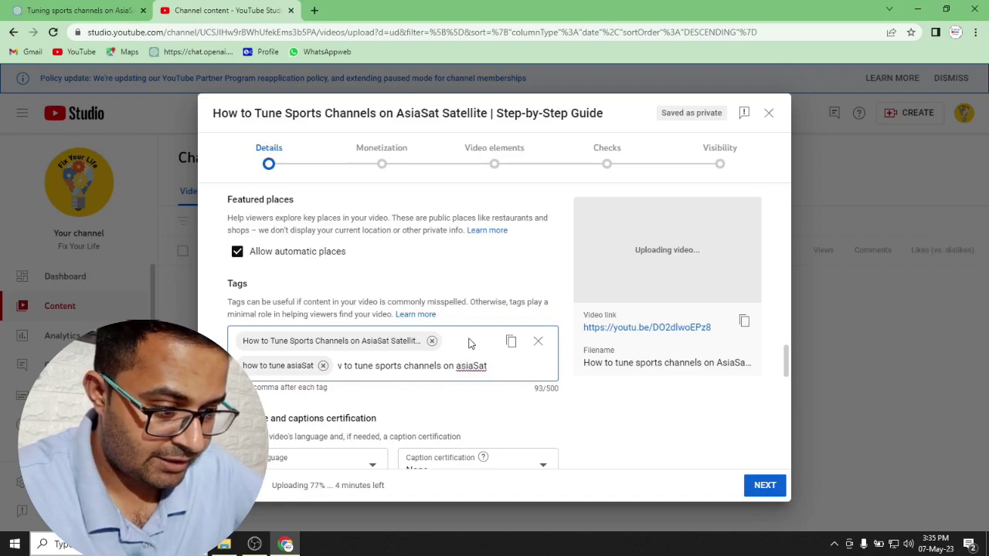
key(Left)
key(Left)
key(Left)
key(BackSpace)
text(A)
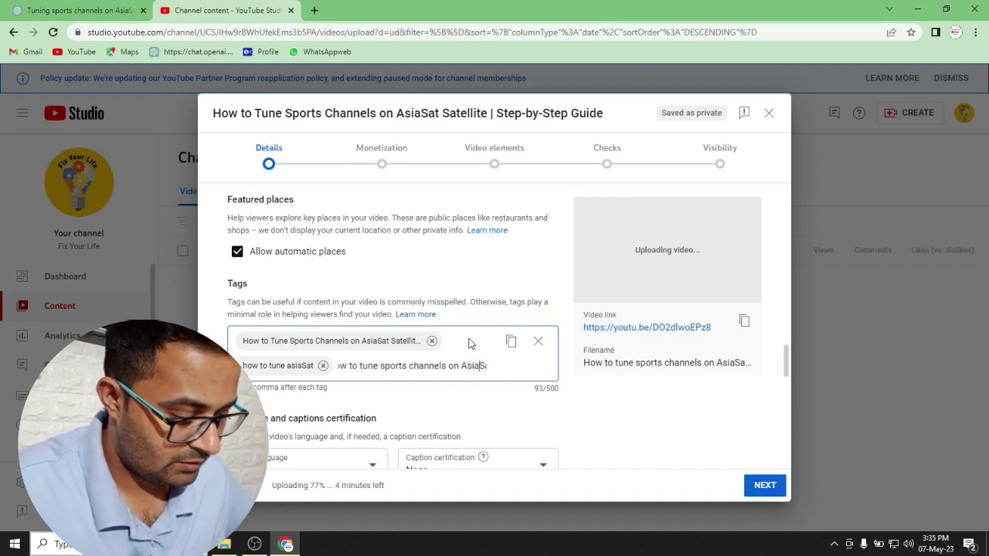
key(End)
key(Return)
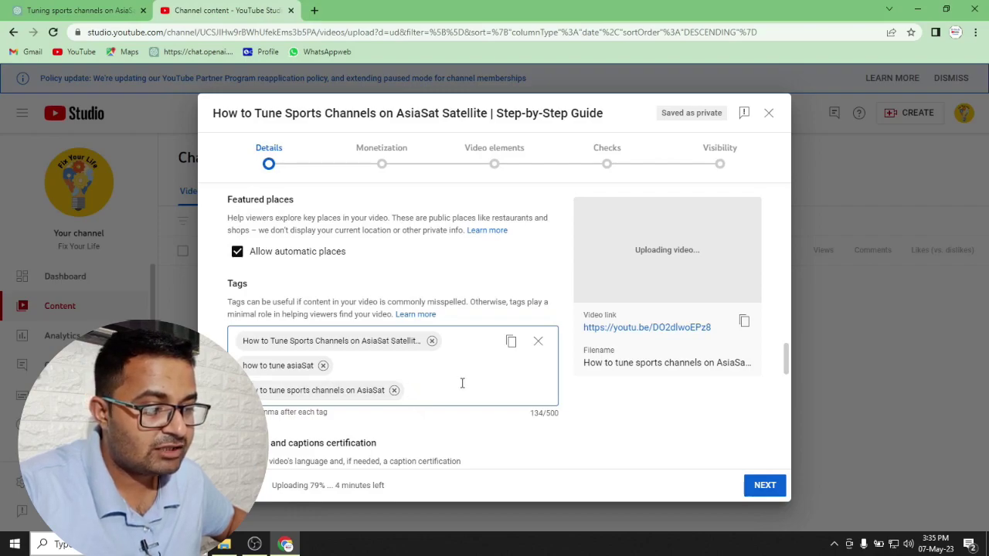
Set the video language to Hindi.
click(782, 353)
drag(782, 353, 785, 385)
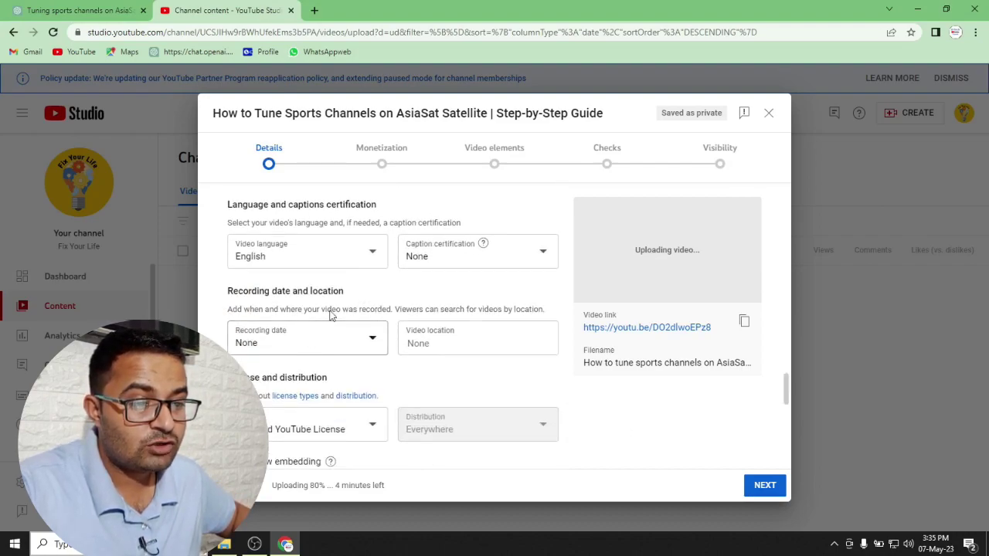
click(374, 255)
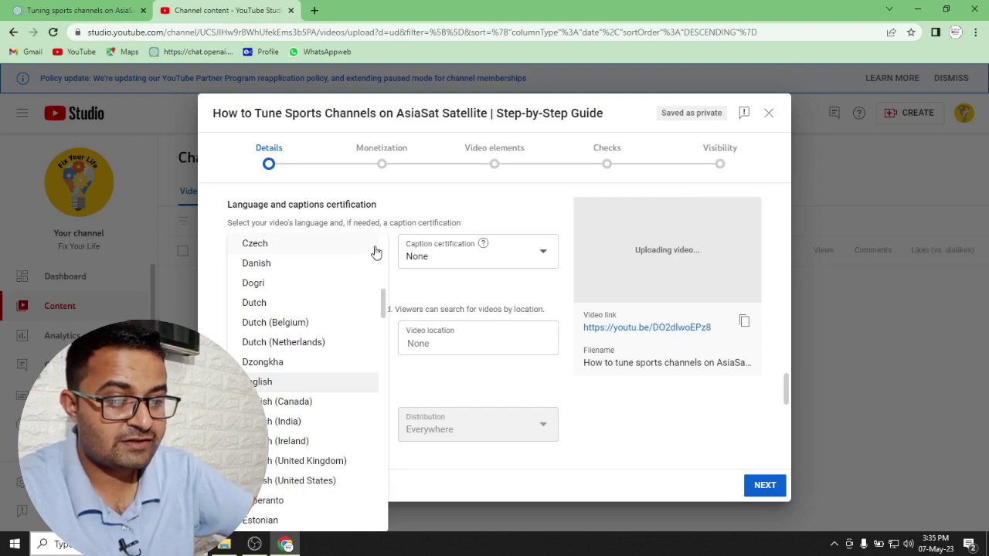
scroll(375, 253, down, 5)
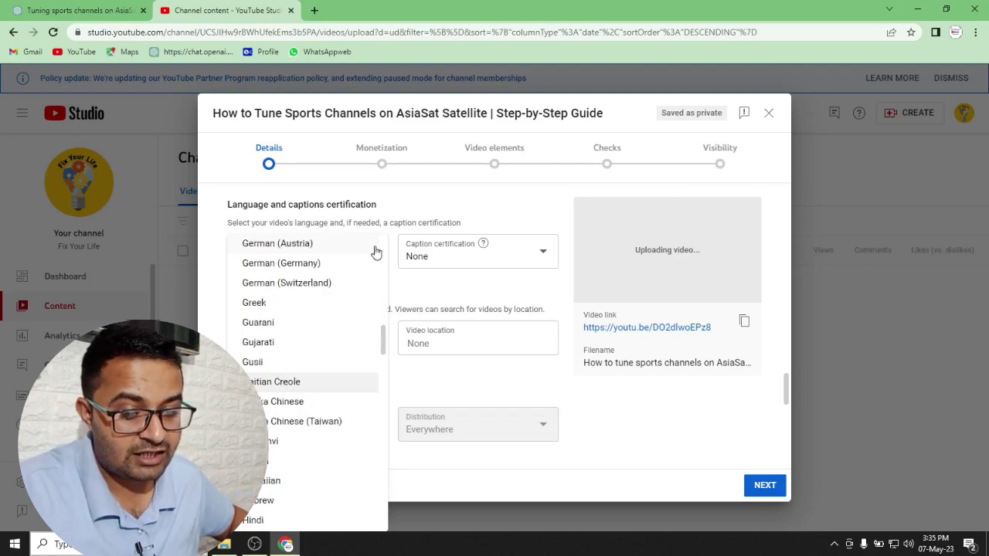
click(255, 520)
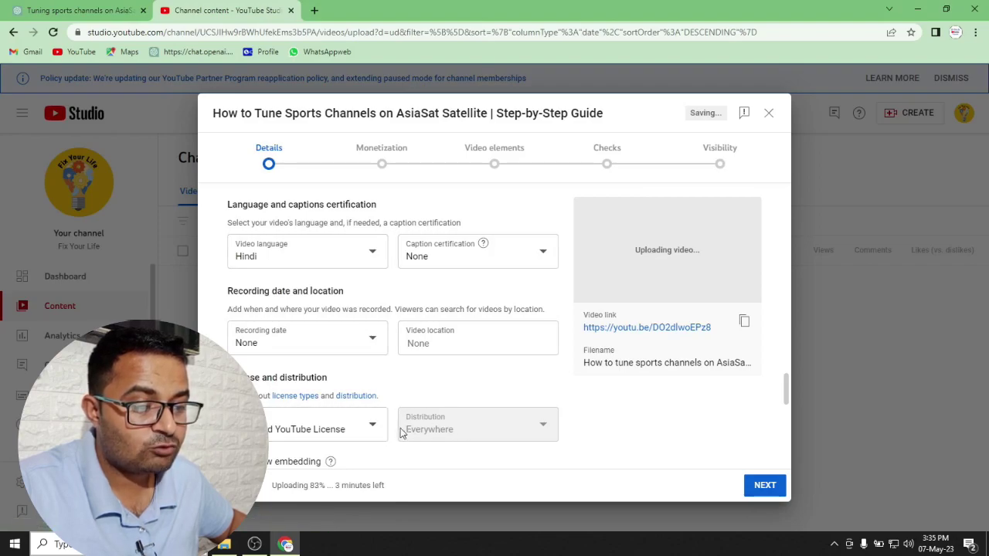
Review the license, Shorts remixing and category options, keeping Standard YouTube License and Science & Technology.
click(375, 430)
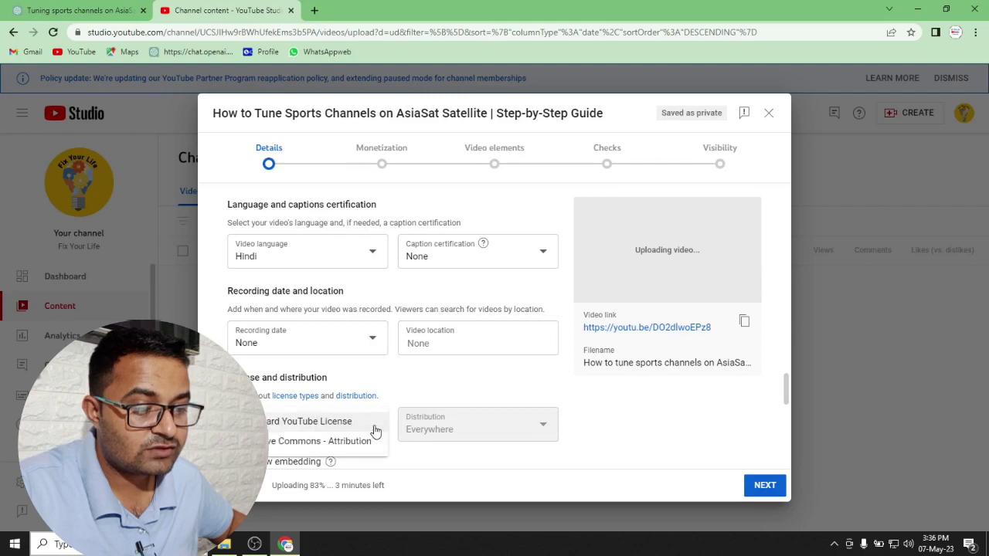
click(375, 422)
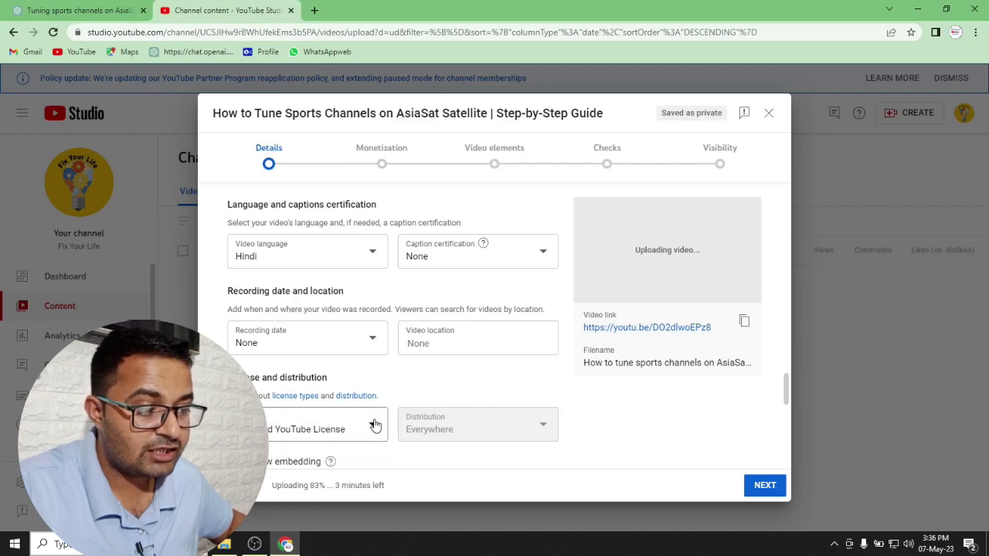
drag(786, 381, 786, 406)
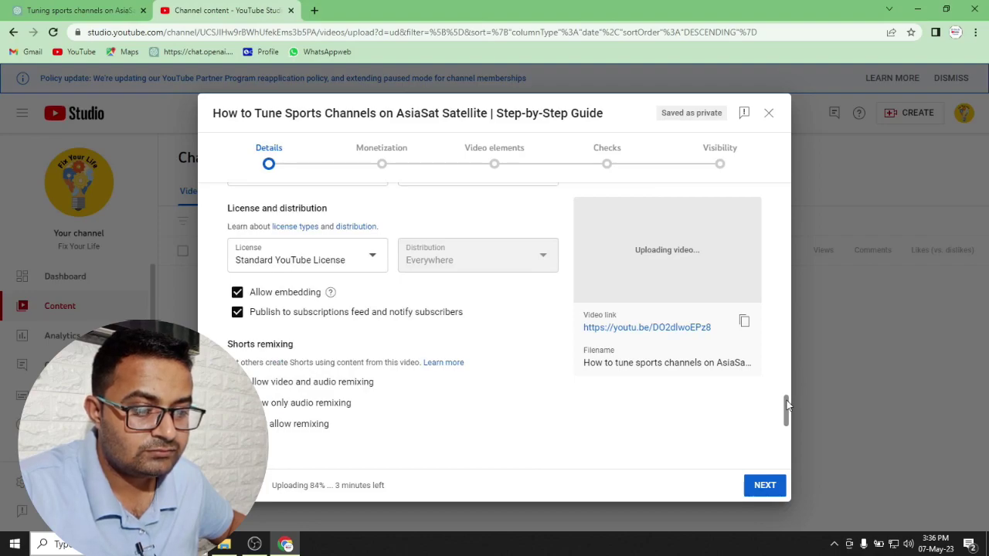
drag(786, 406, 777, 431)
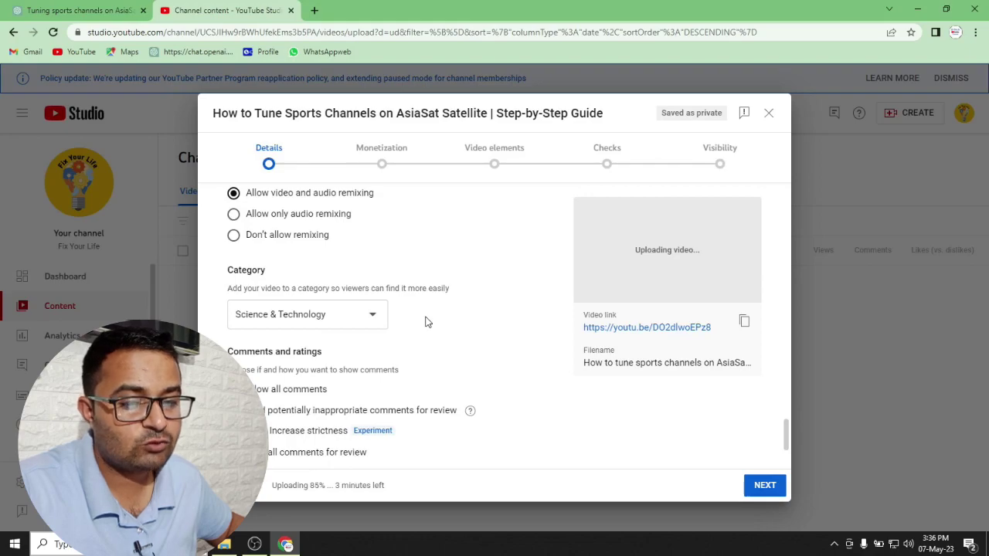
click(370, 317)
click(369, 316)
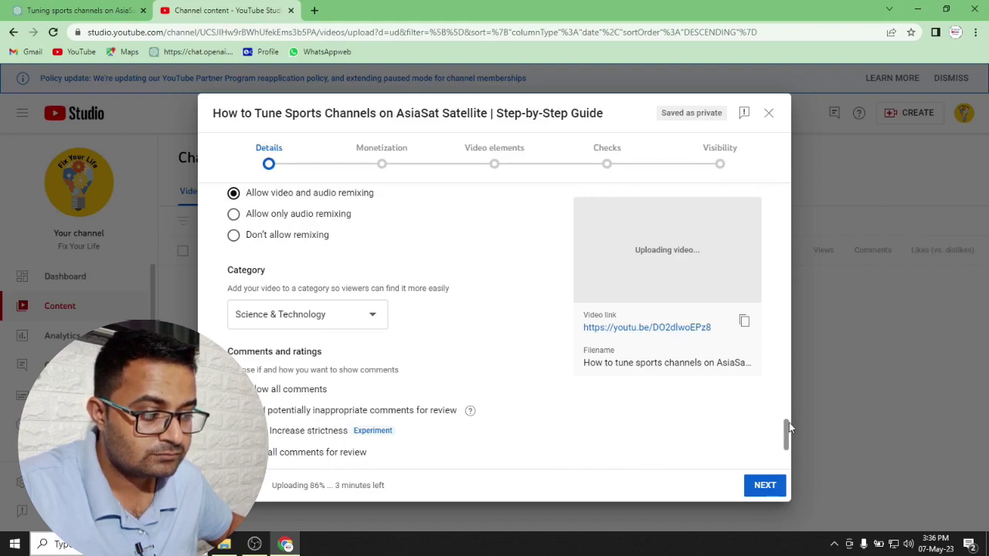
drag(786, 427, 789, 233)
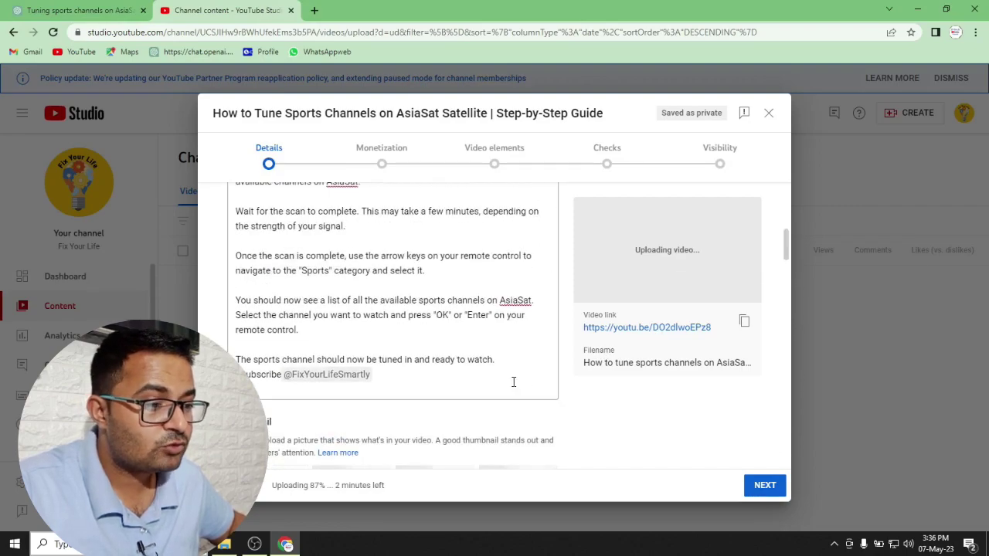
drag(785, 245, 775, 280)
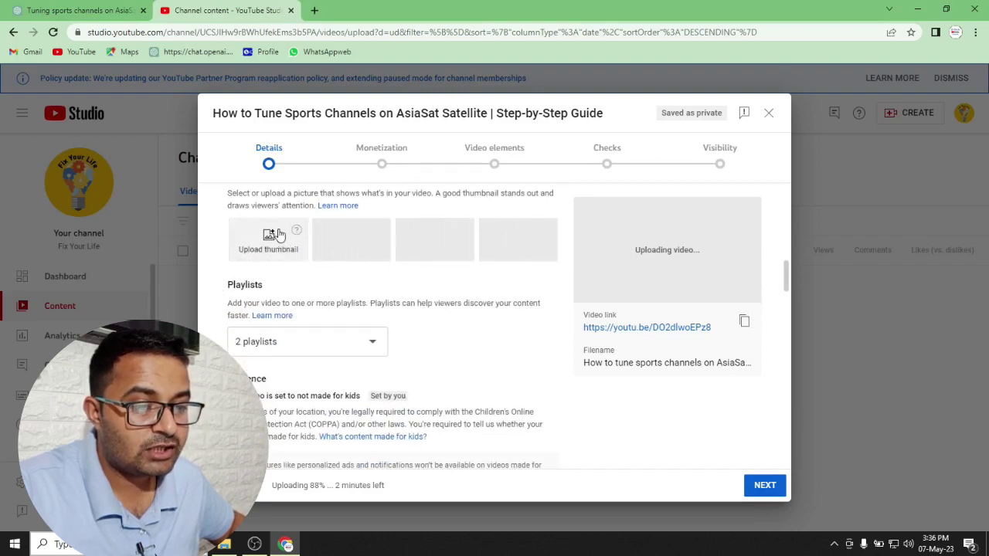
click(267, 238)
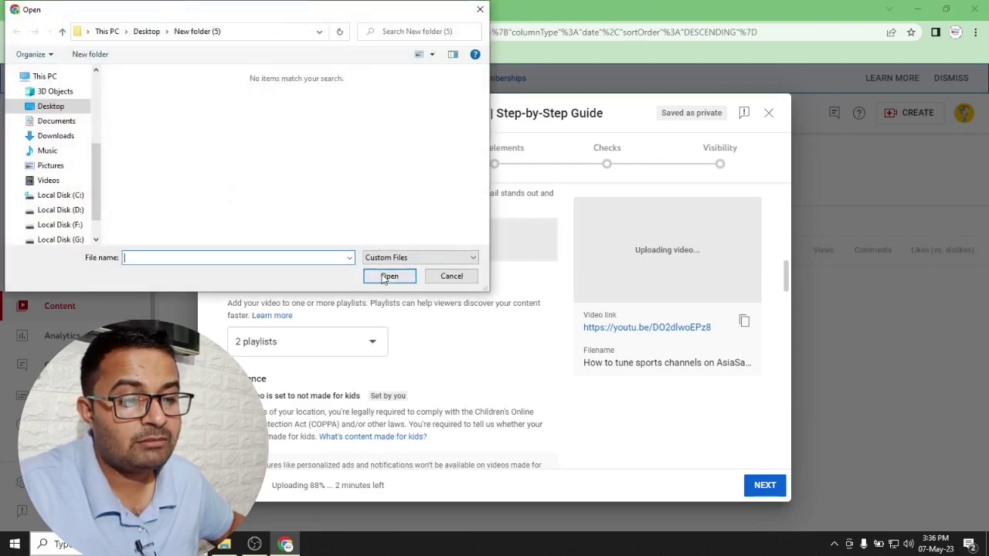
click(448, 276)
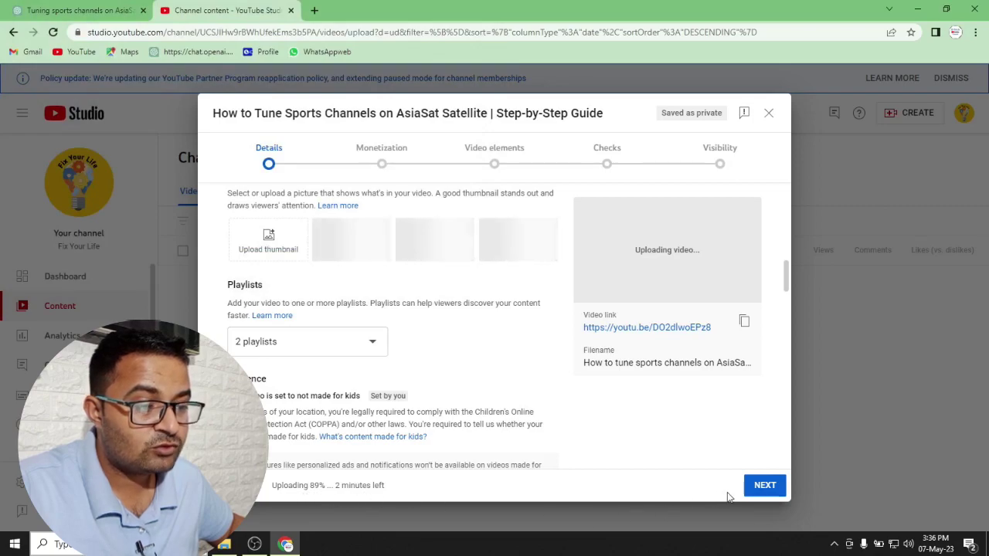
Proceed to the monetization stage, turn monetization on for the video and review the ad types and ad locations.
click(762, 485)
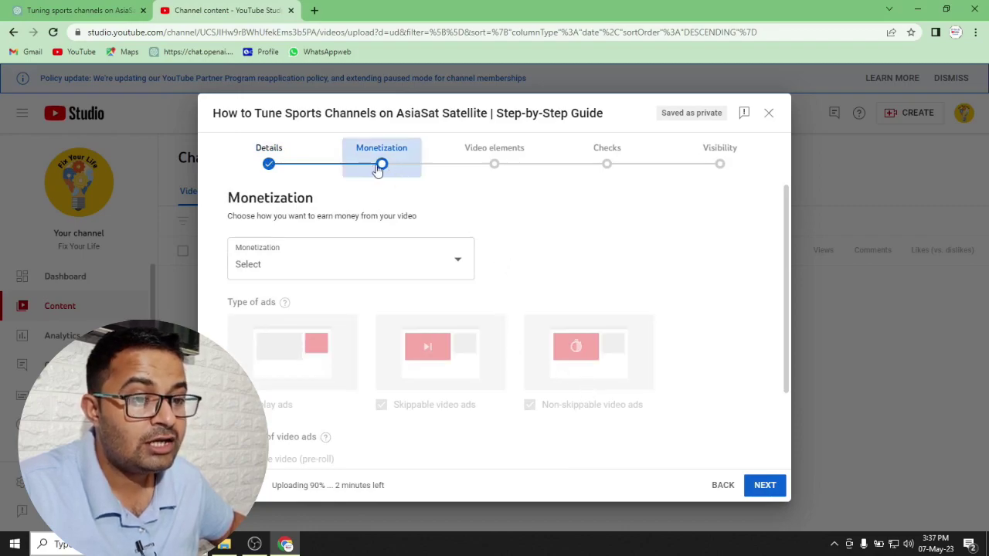
click(267, 165)
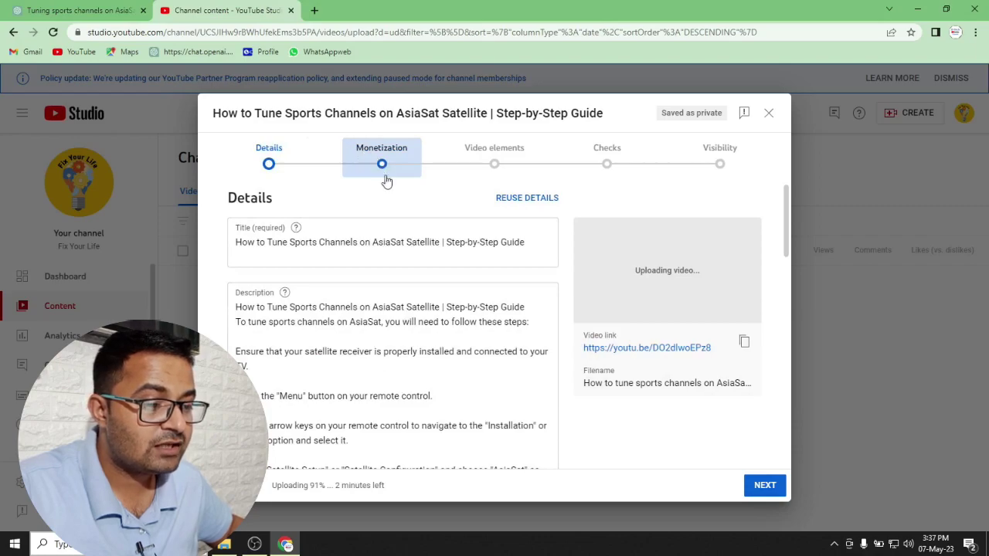
click(765, 485)
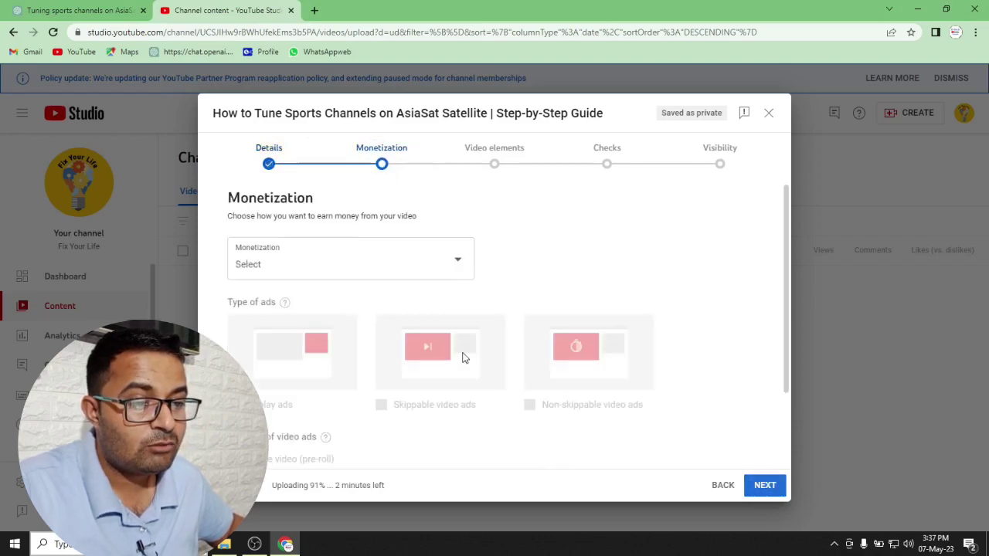
click(456, 262)
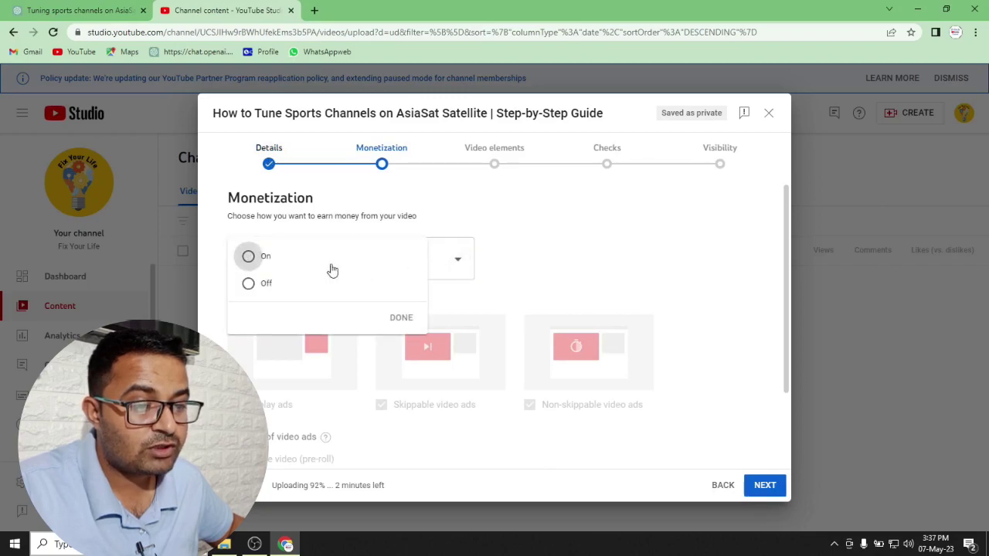
click(248, 257)
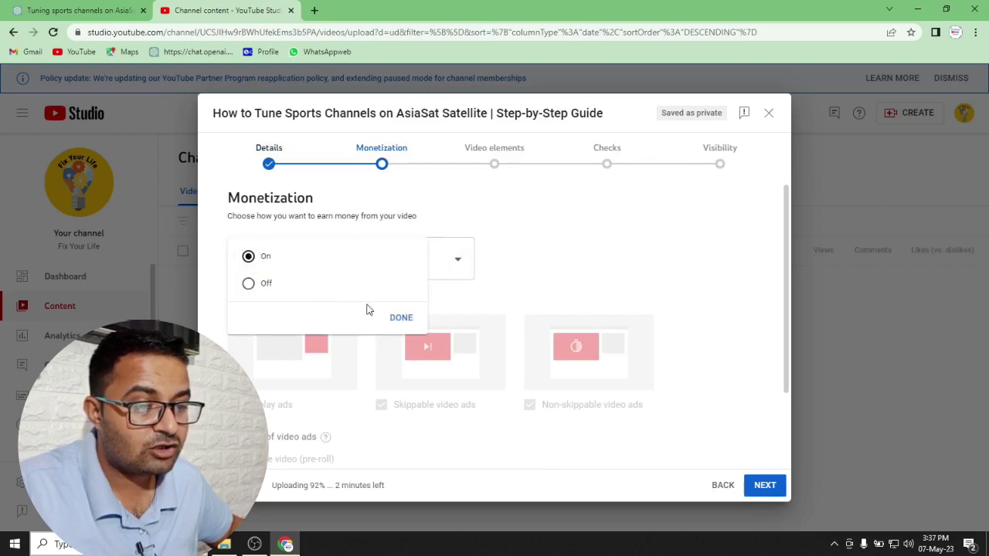
click(400, 318)
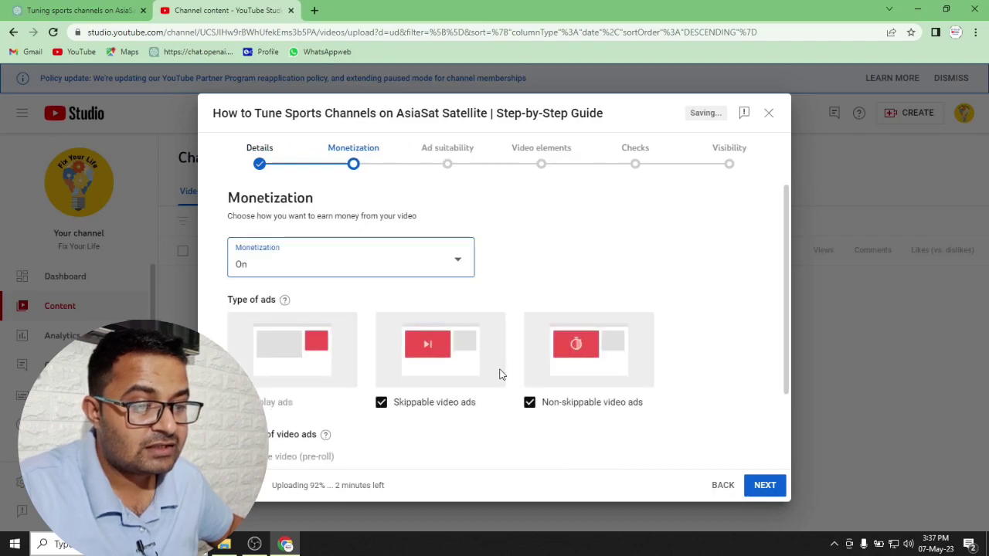
drag(787, 261, 777, 402)
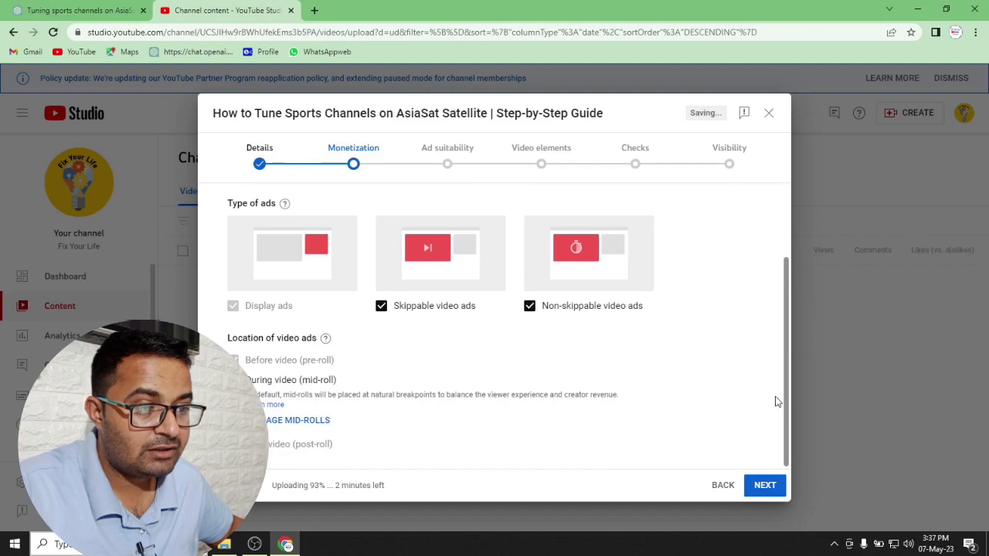
scroll(776, 397, up, 2)
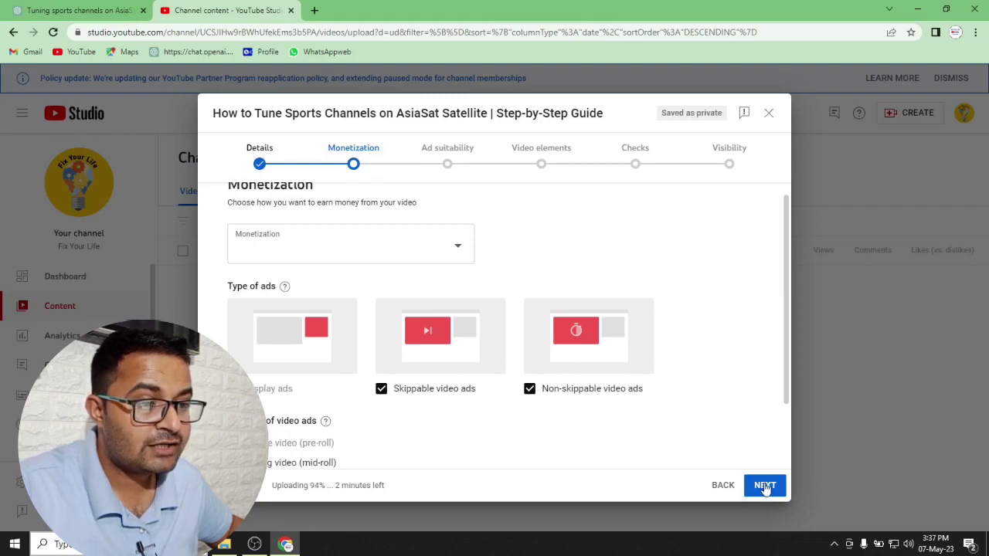
Proceed to the ad suitability stage and declare that none of the listed content types applies to the video.
click(764, 485)
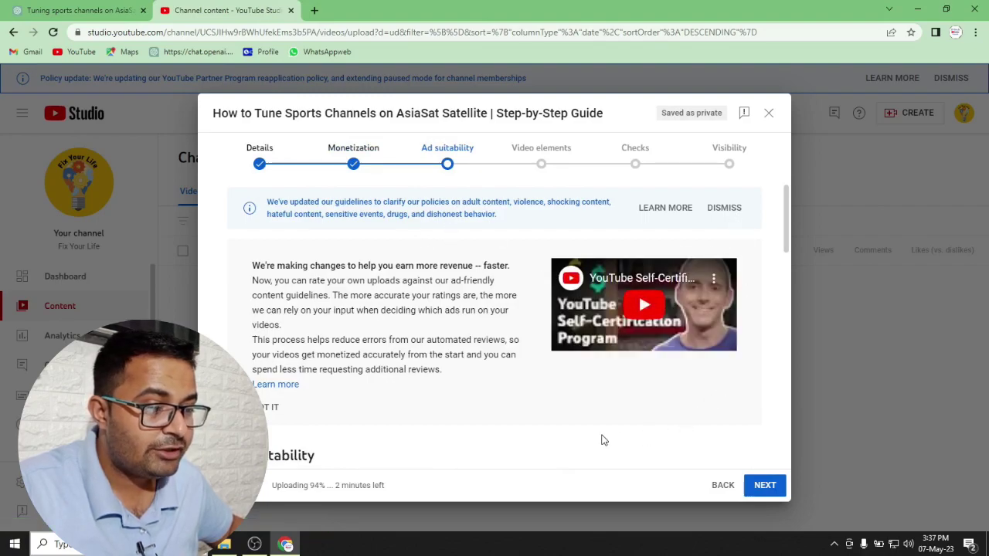
click(764, 483)
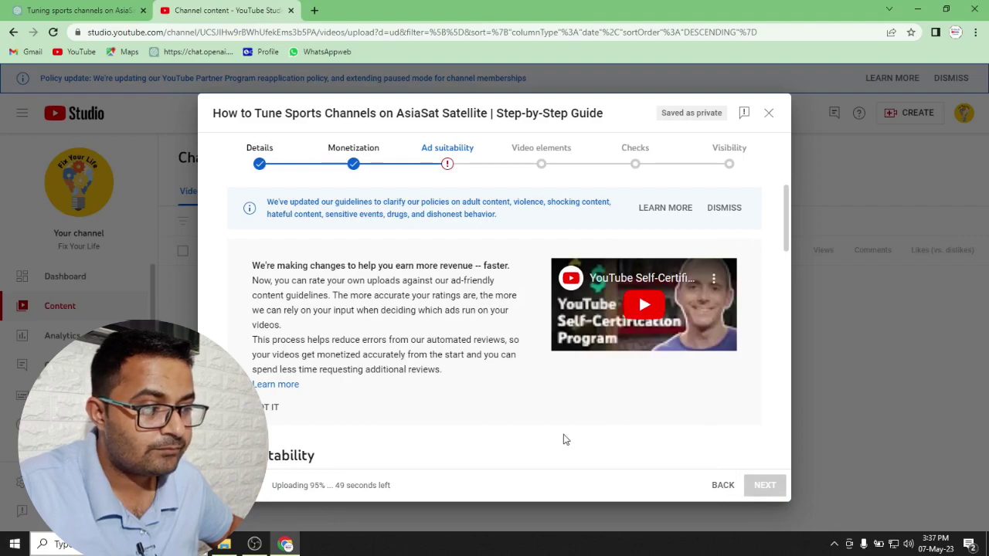
drag(785, 234, 790, 483)
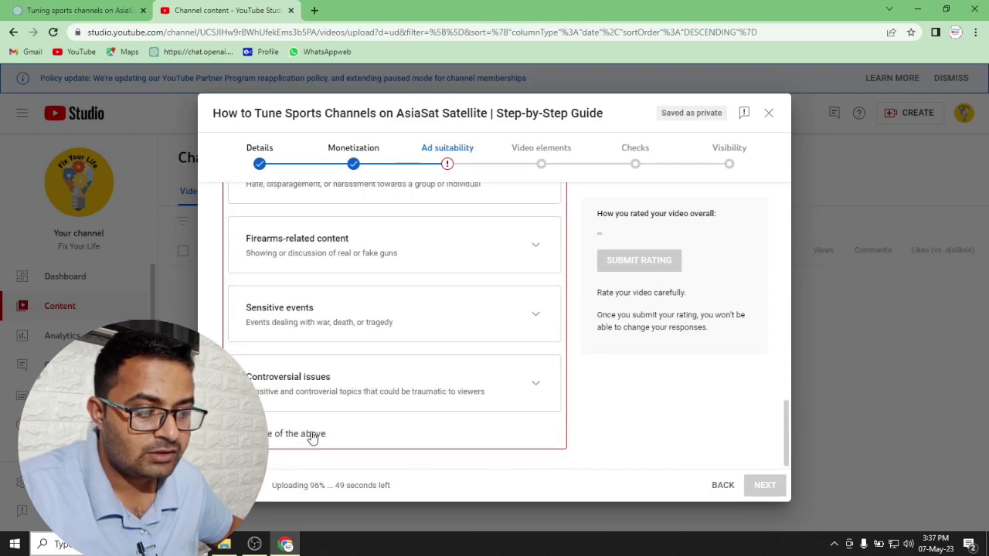
click(255, 433)
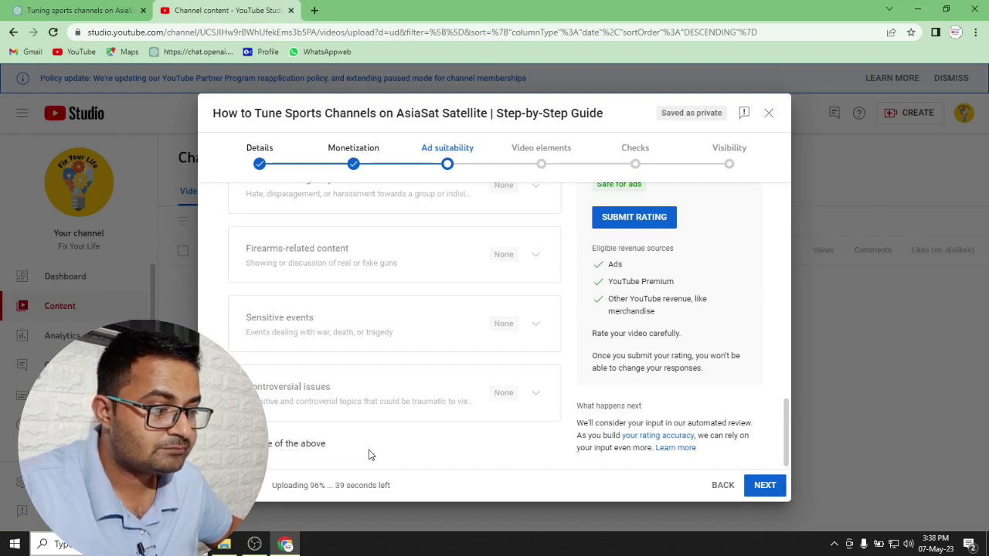
drag(785, 418, 784, 444)
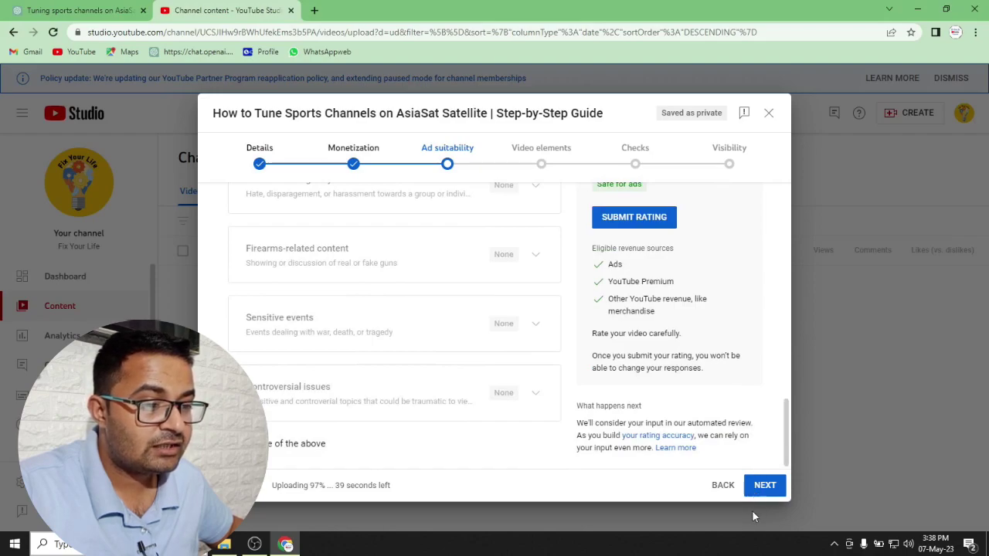
Submit the ad suitability rating for the video.
click(765, 487)
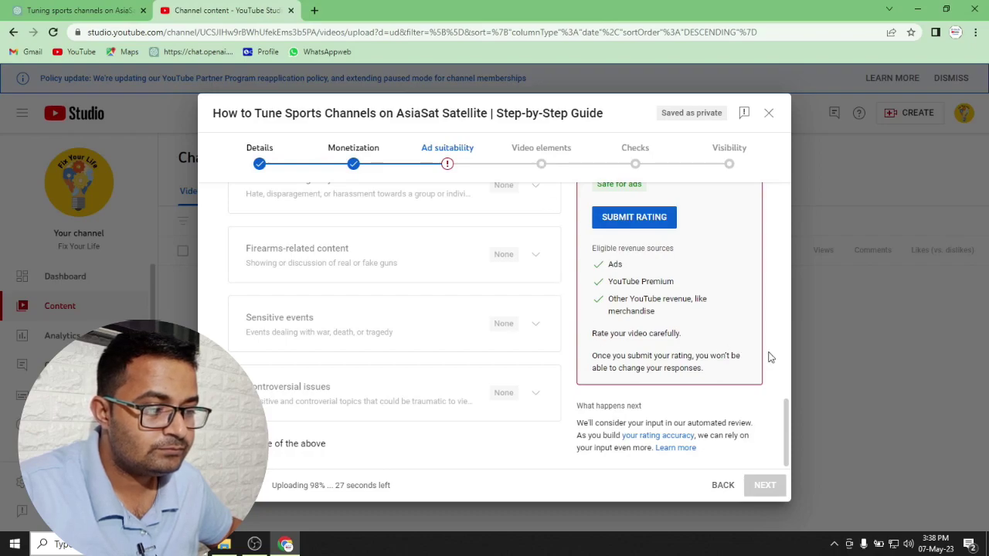
drag(788, 417, 781, 233)
scroll(782, 240, down, 3)
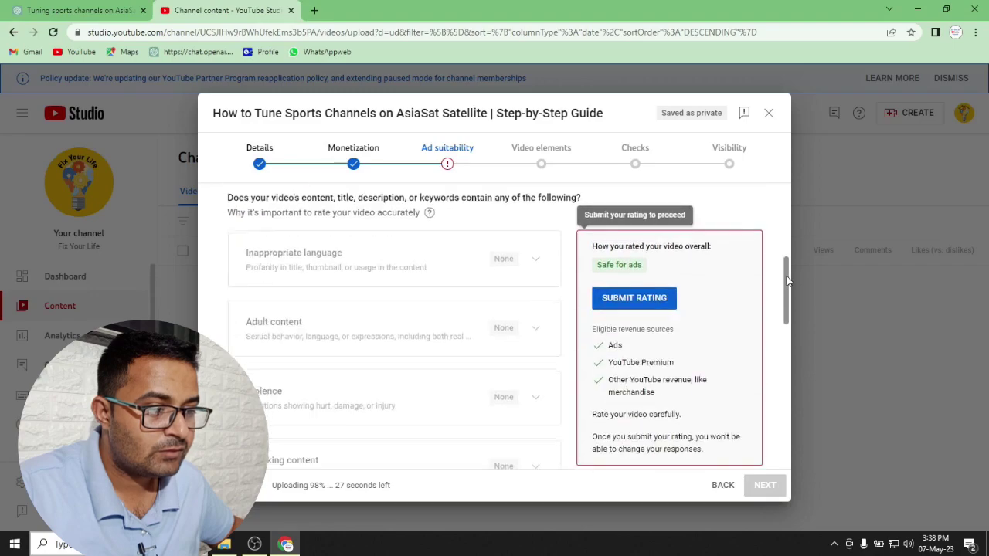
click(635, 297)
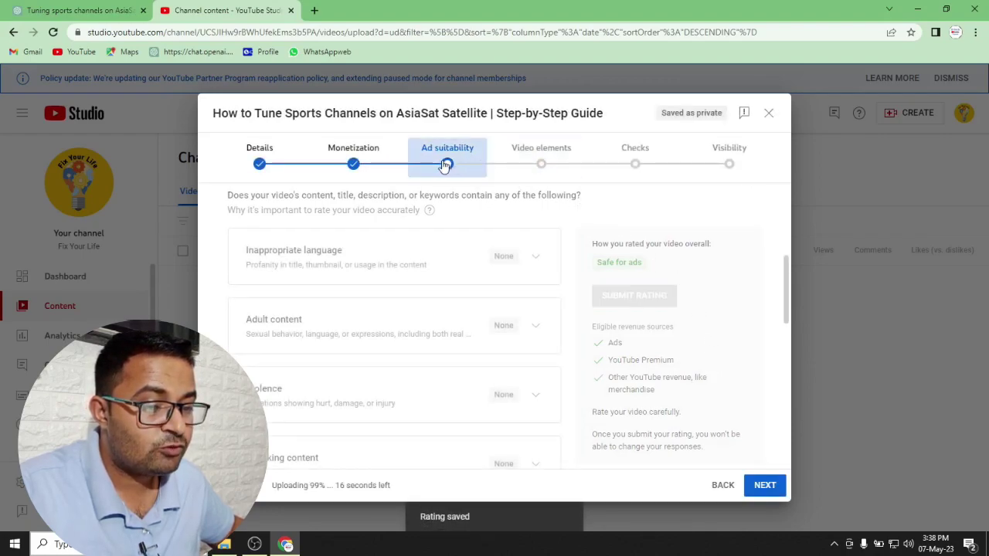
Continue past the video elements stage to the checks stage without adding subtitles, an end screen or cards.
click(765, 485)
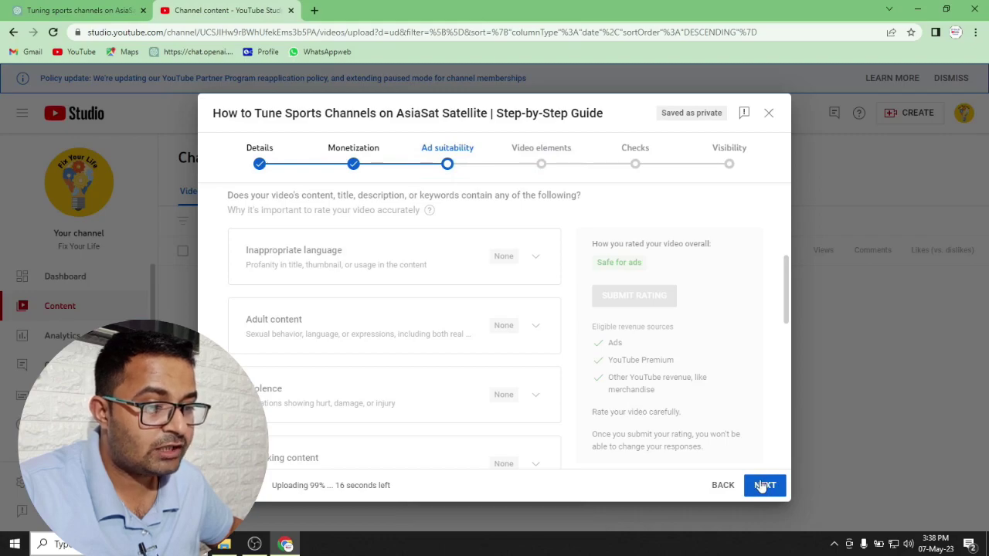
click(763, 485)
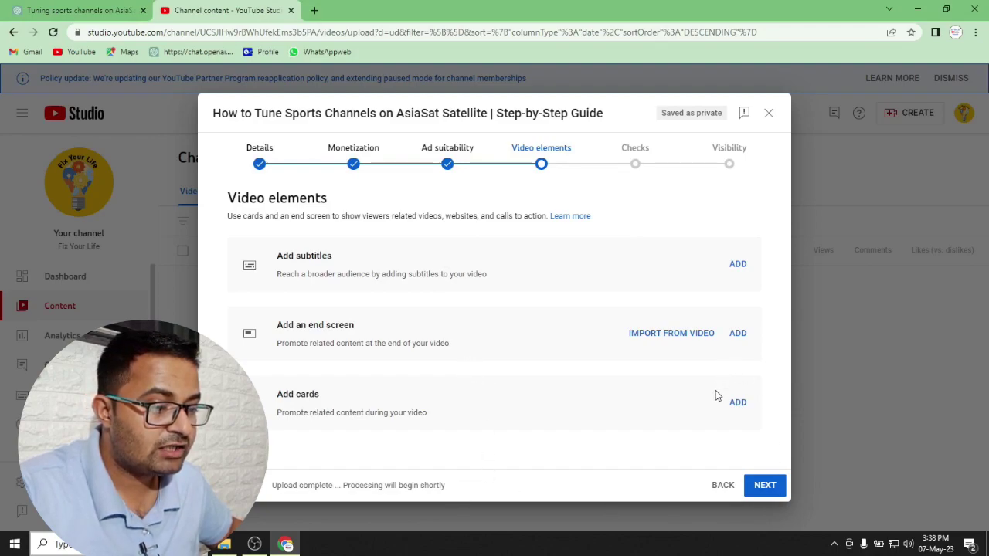
click(774, 495)
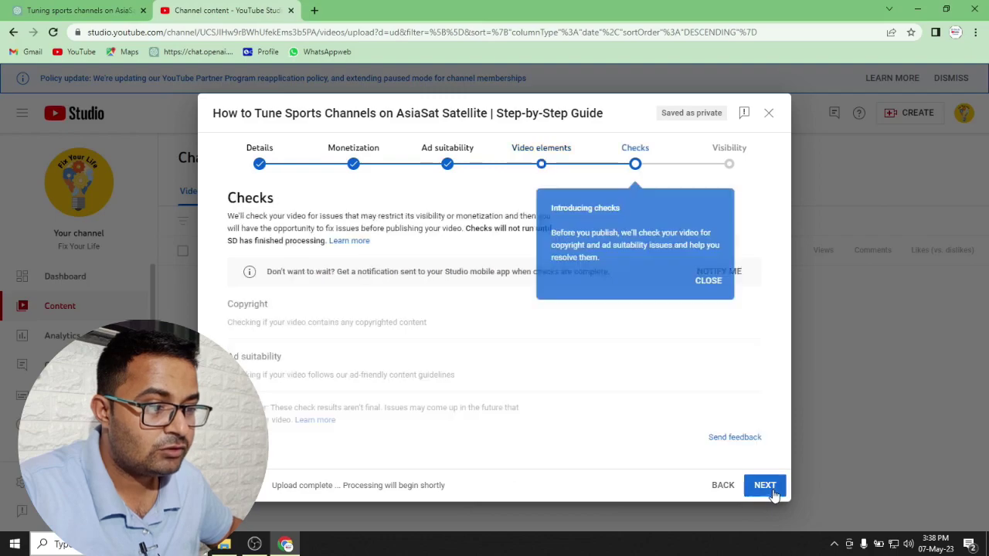
Dismiss the introductory hints on the checks stage and request a mobile app notification for when the checks are complete.
click(705, 283)
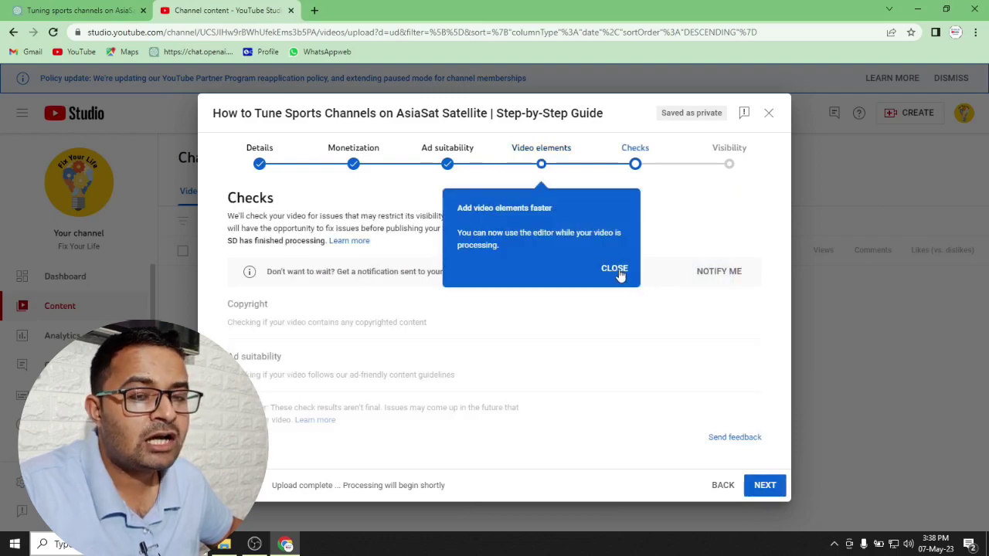
click(616, 271)
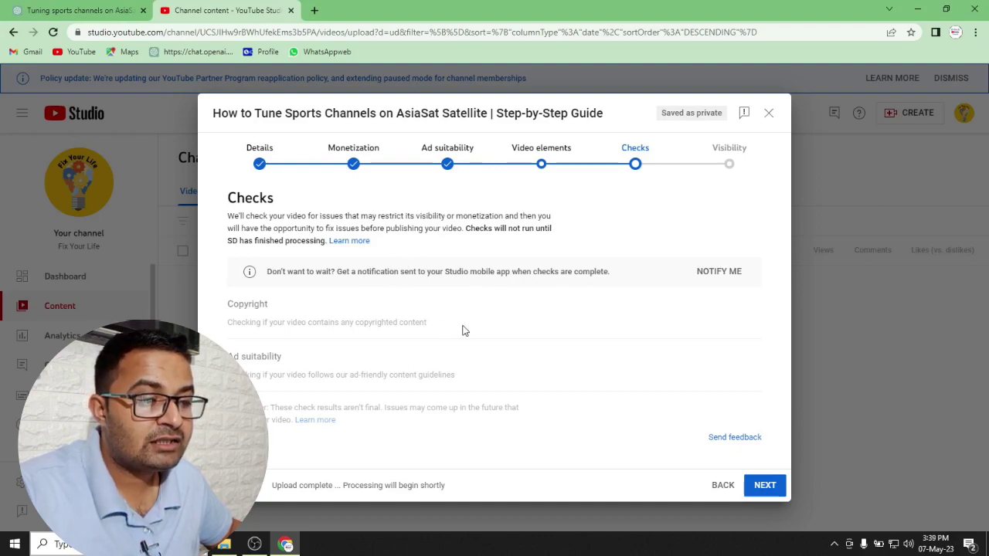
click(715, 272)
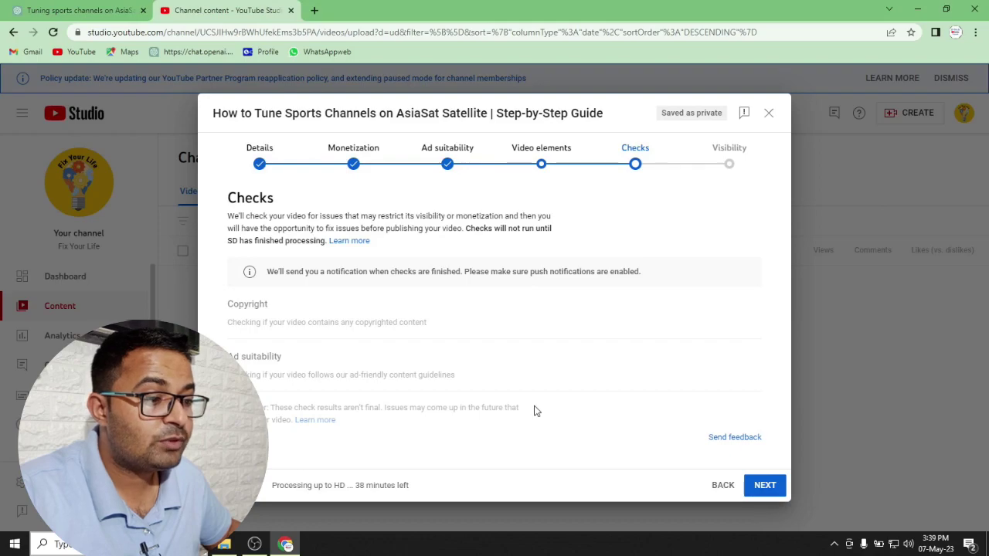
Proceed to the visibility stage, save the video as Private and dismiss the video processing notice.
click(729, 167)
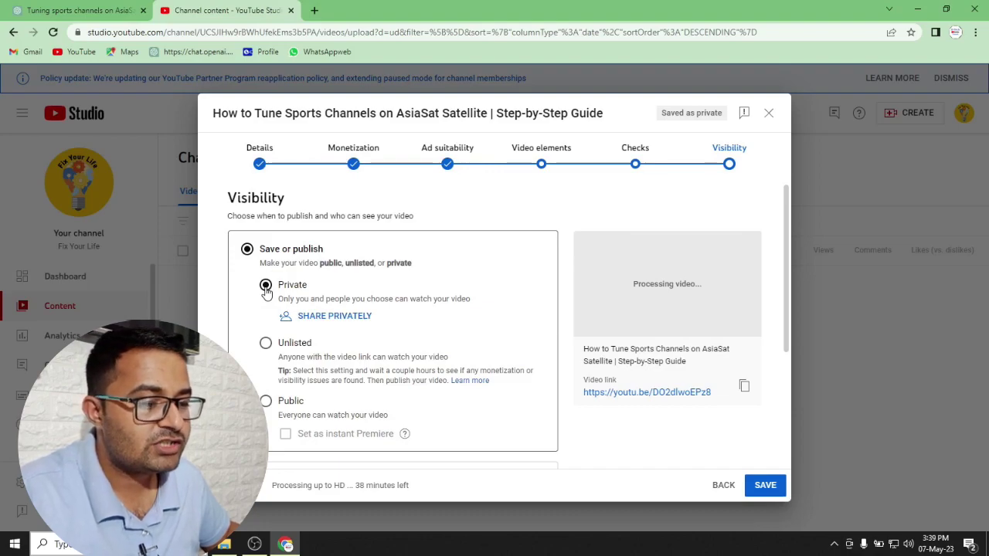
click(764, 485)
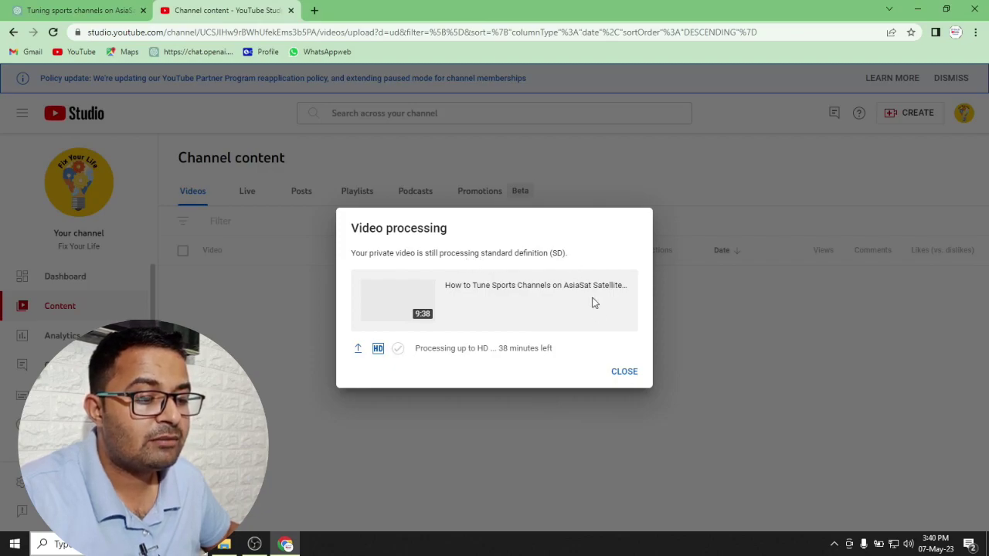
click(624, 371)
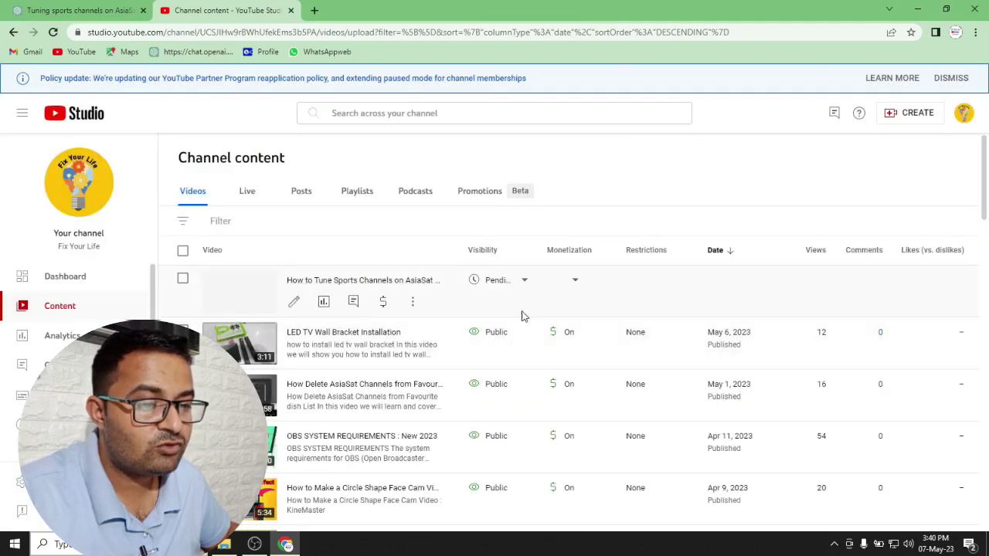
Open the details page of the uploaded AsiaSat sports channels video to review it, and return to the channel content list.
click(316, 284)
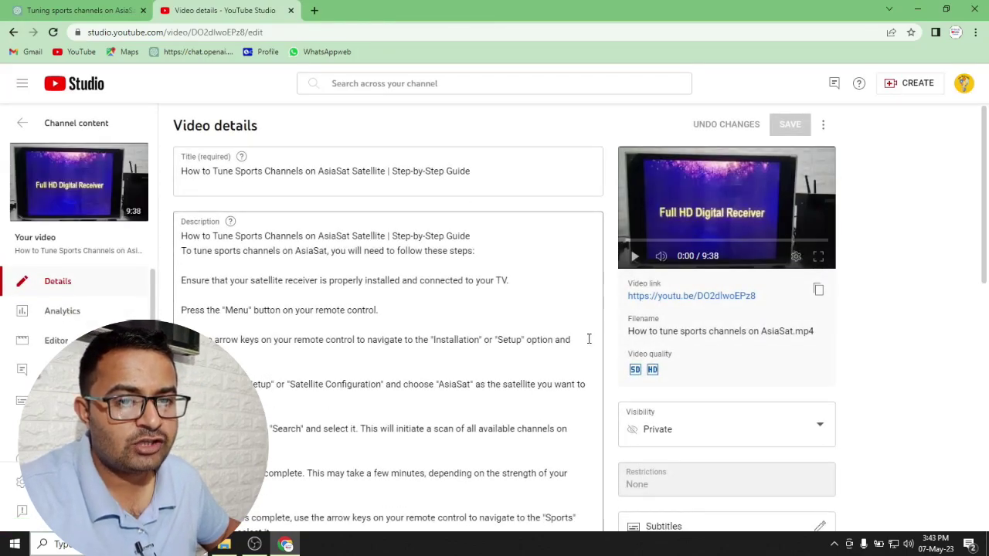
click(12, 33)
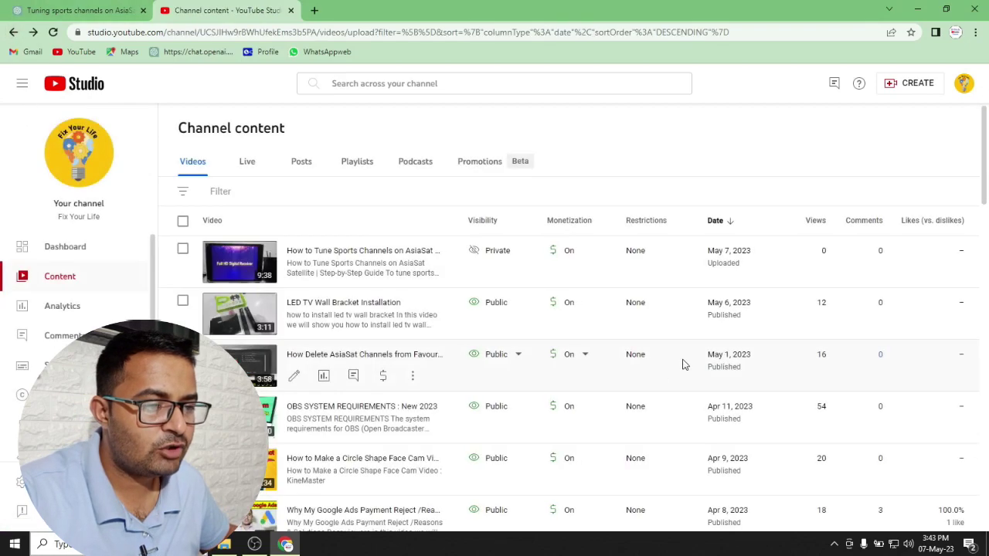